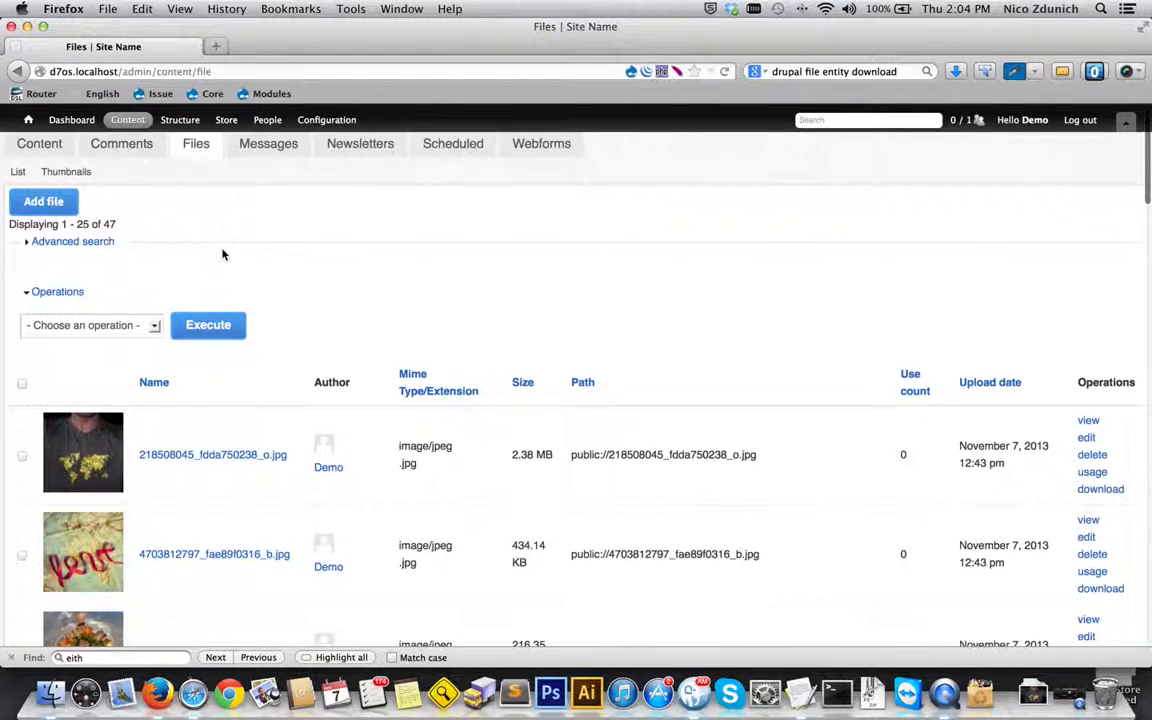
Step: Look over the site's file list and the filter fields offered by its advanced search
scroll(222, 254, down, 5)
scroll(222, 254, down, 4)
scroll(224, 254, down, 2)
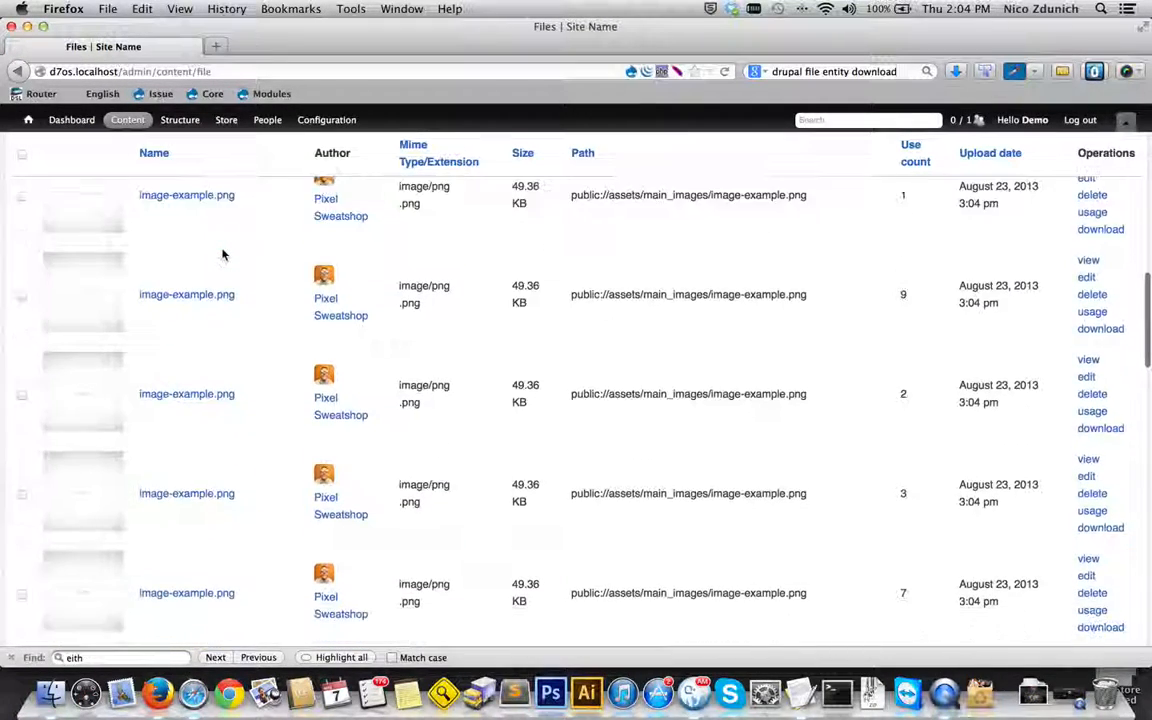
scroll(224, 254, up, 11)
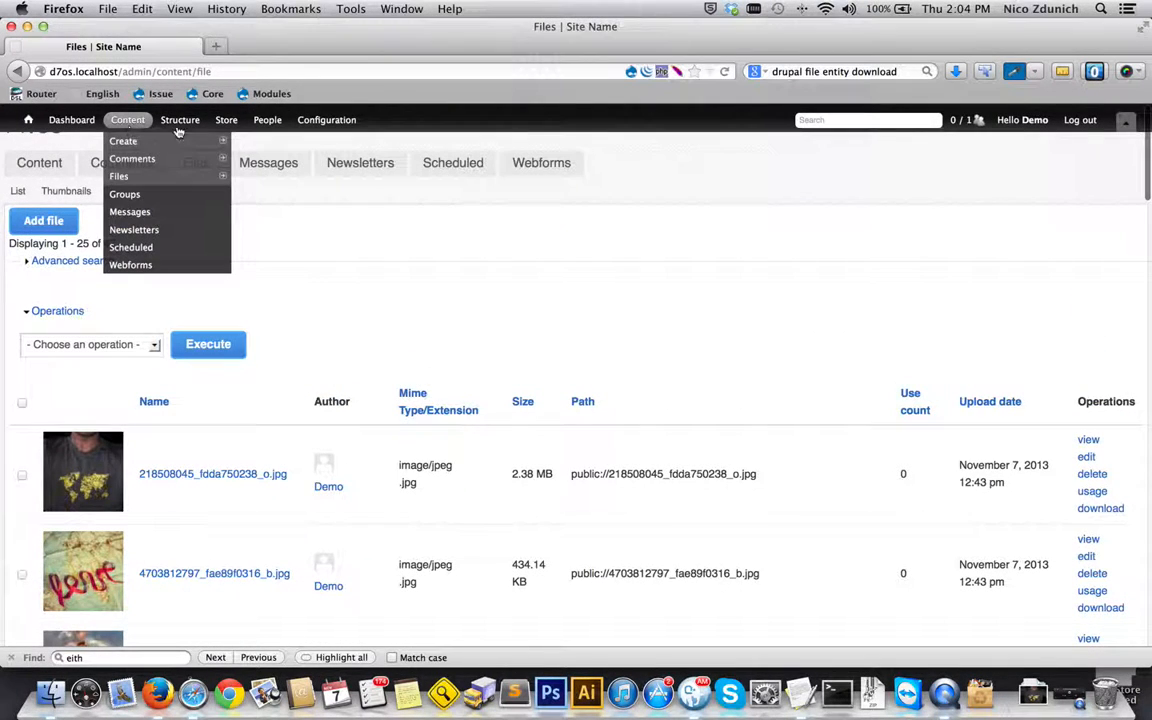
mouse_move(267, 125)
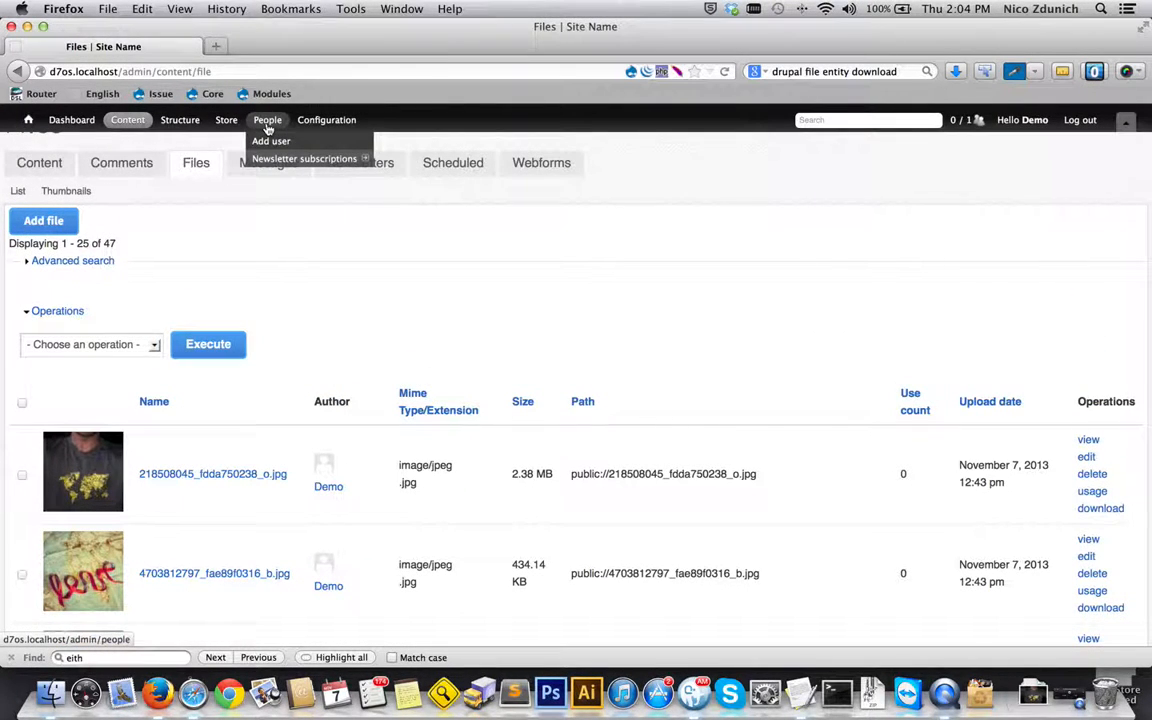
click(103, 261)
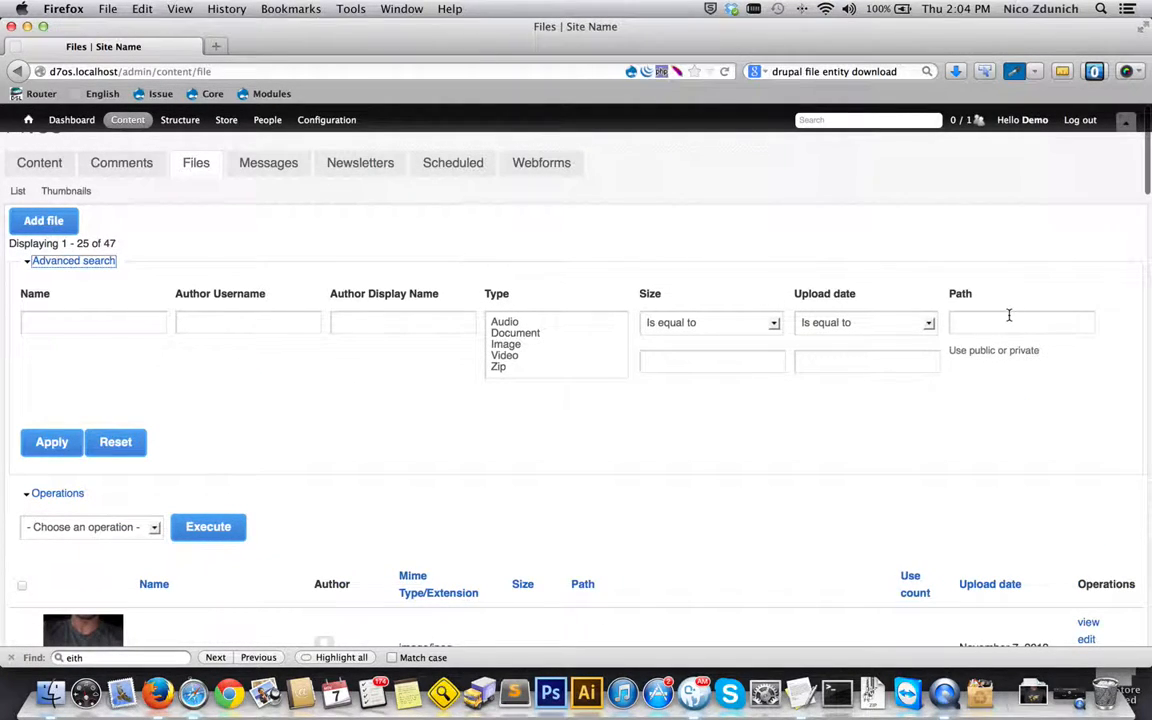
click(73, 261)
Step: Select all files on the current page and review the bulk operations available for them
click(89, 345)
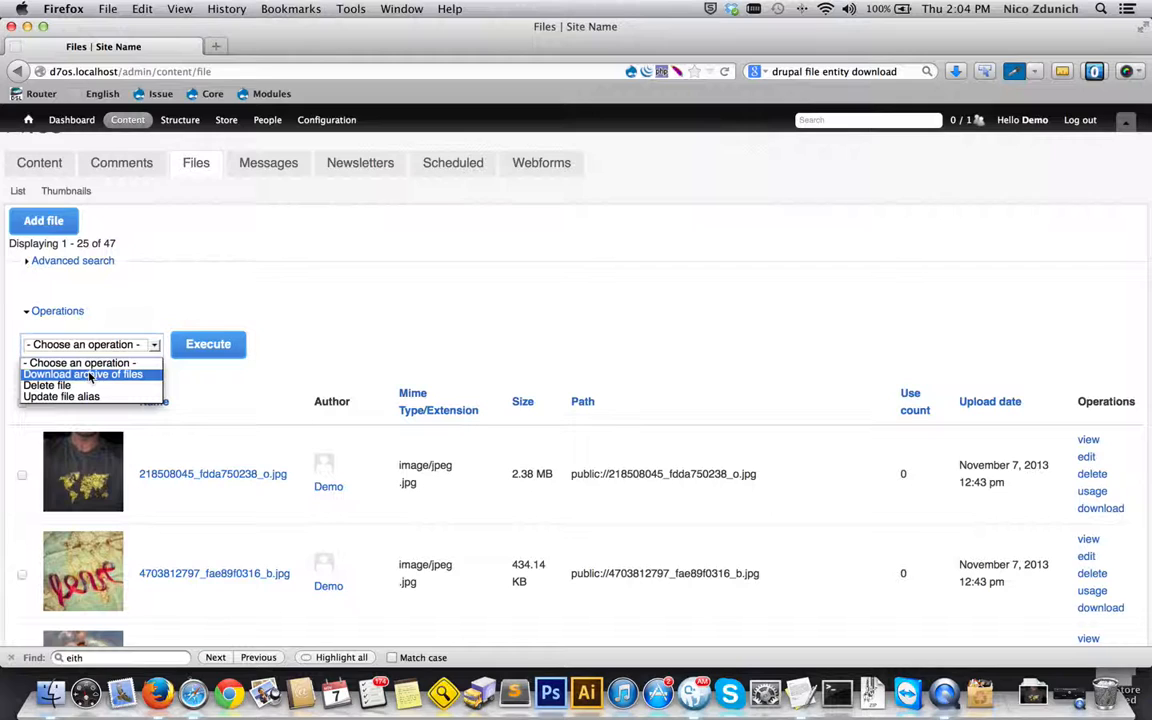
click(10, 400)
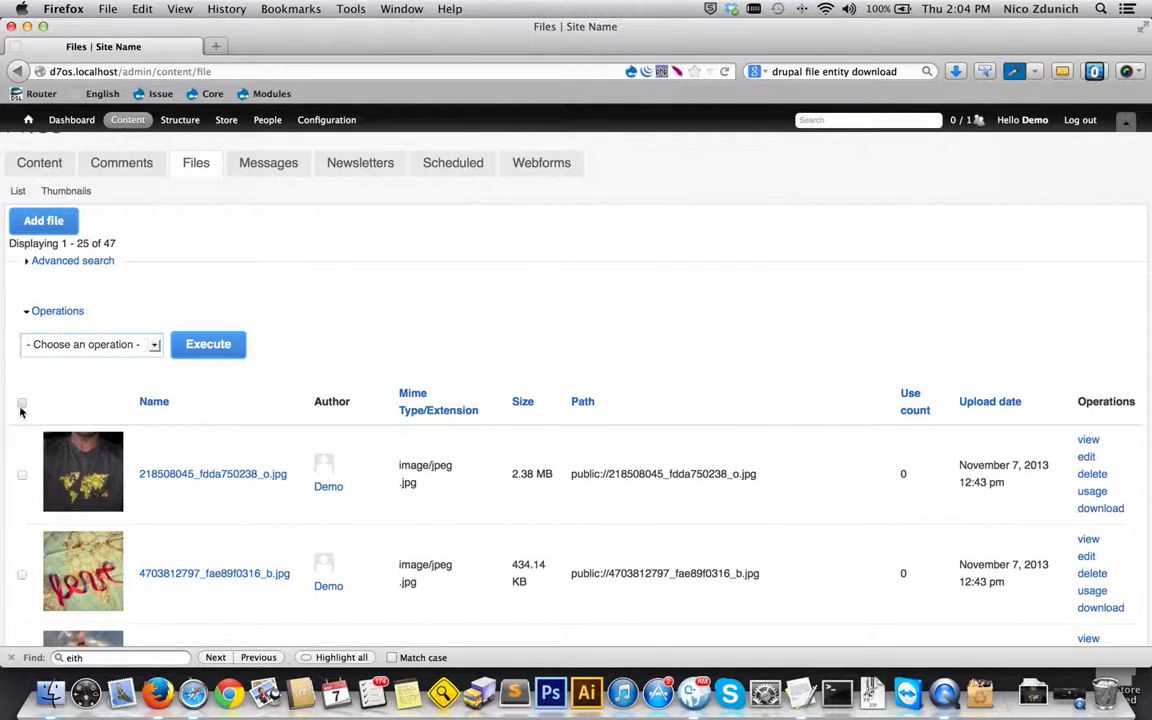
click(22, 401)
click(55, 345)
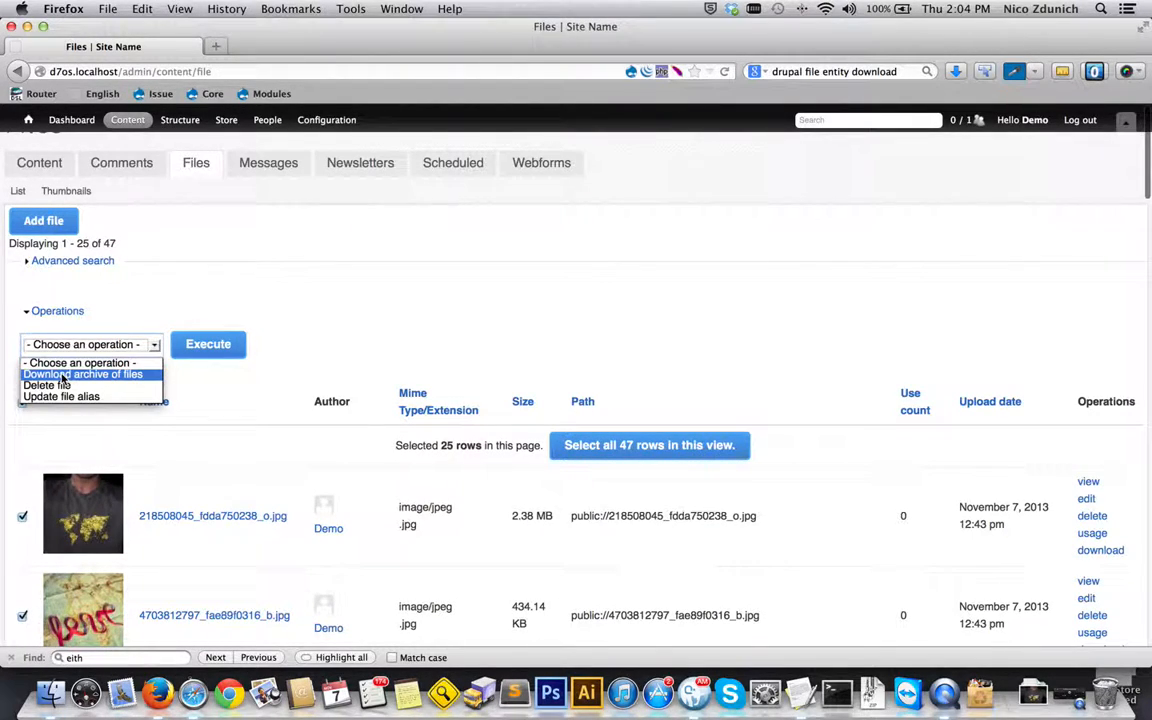
click(220, 393)
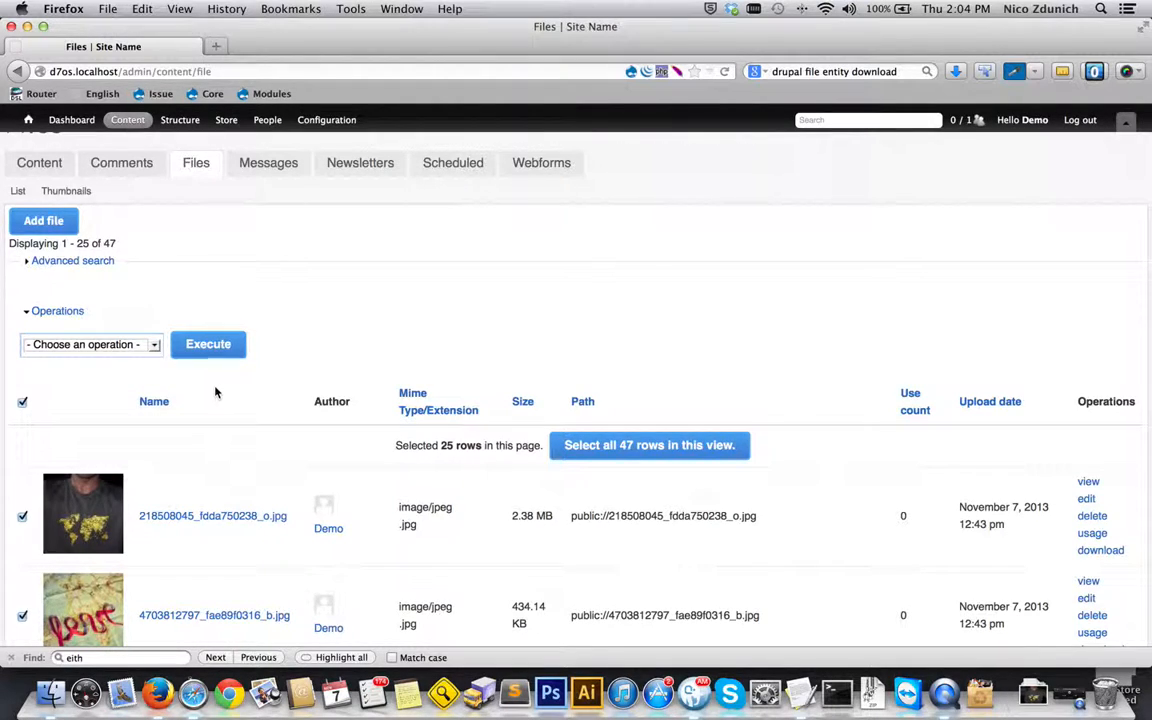
click(123, 347)
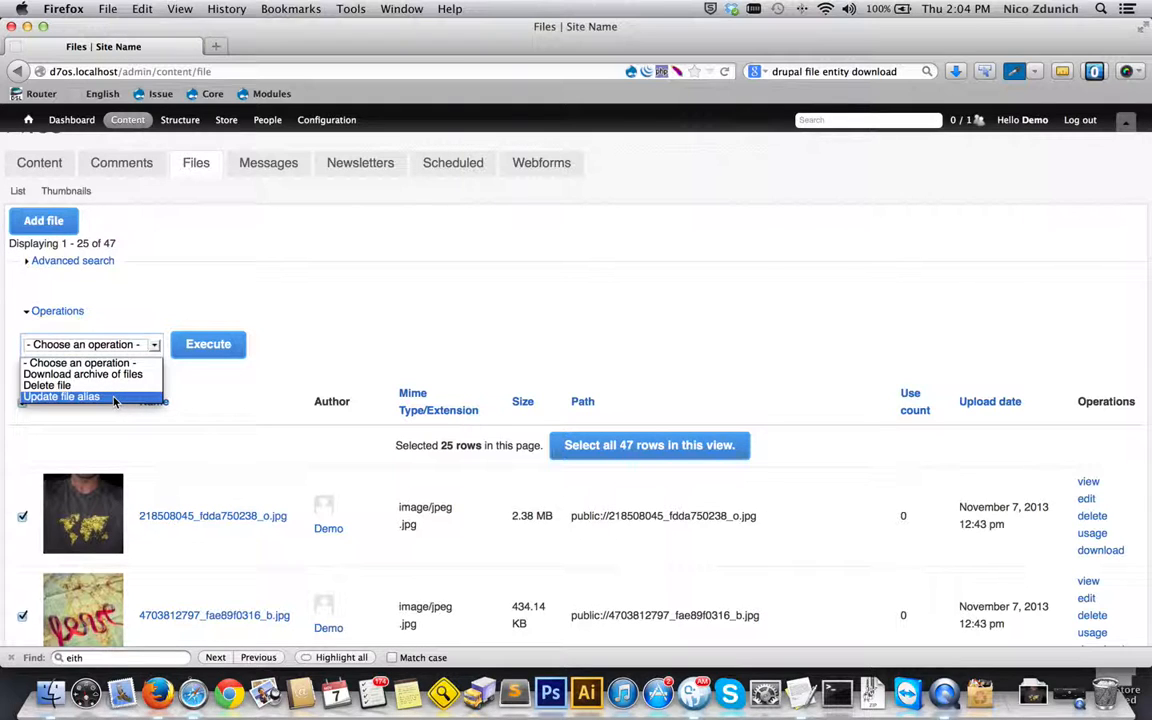
click(218, 398)
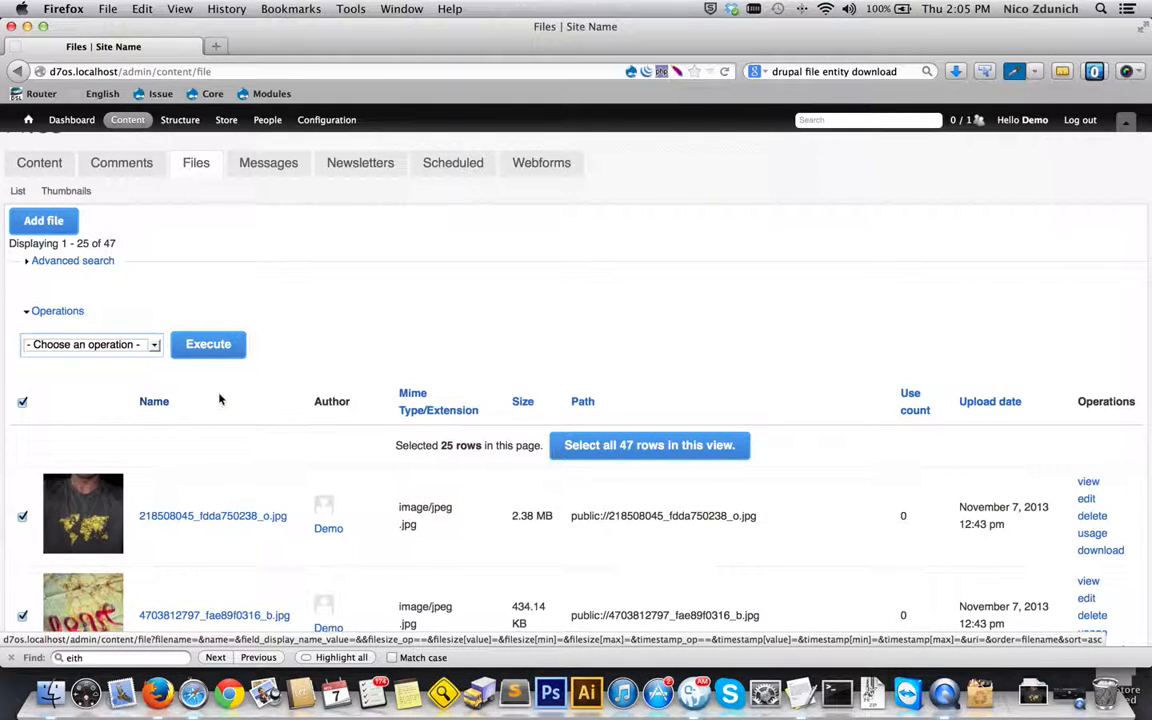
Step: Examine the details of 218508045_fdda750238_o.jpg: name, MIME type, size, path, use count and upload date
scroll(220, 399, down, 1)
scroll(220, 399, down, 2)
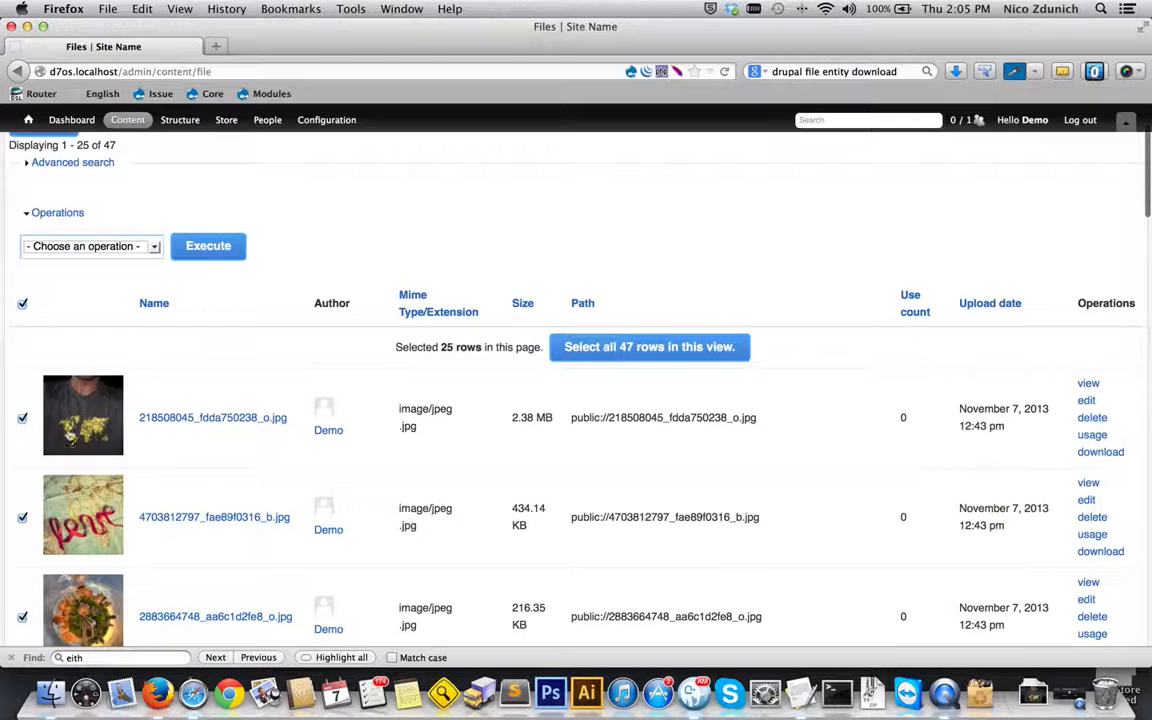
drag(137, 417, 318, 414)
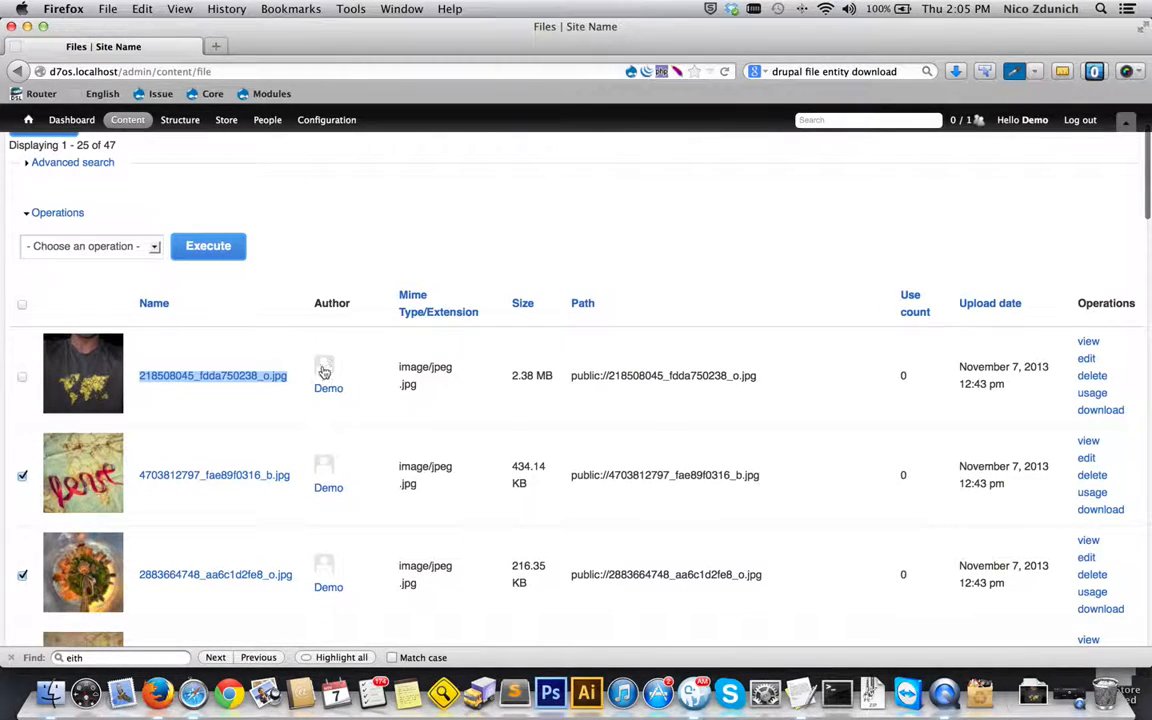
drag(445, 369, 416, 385)
click(408, 376)
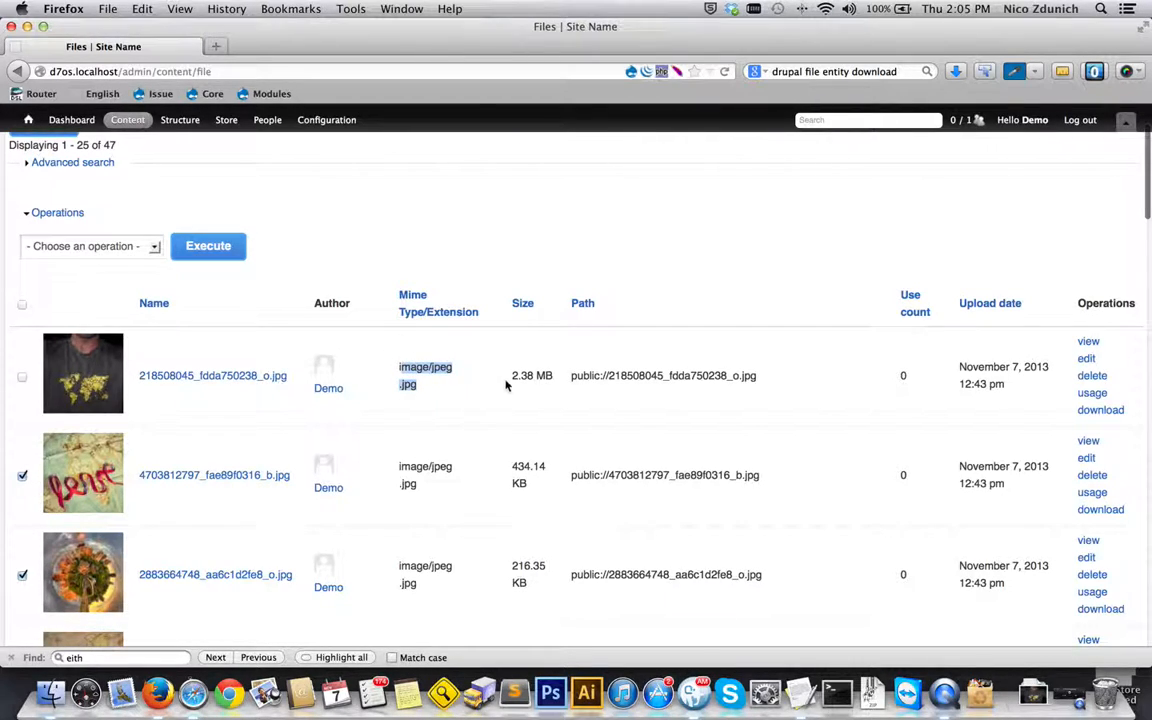
triple_click(537, 375)
click(587, 378)
double_click(587, 376)
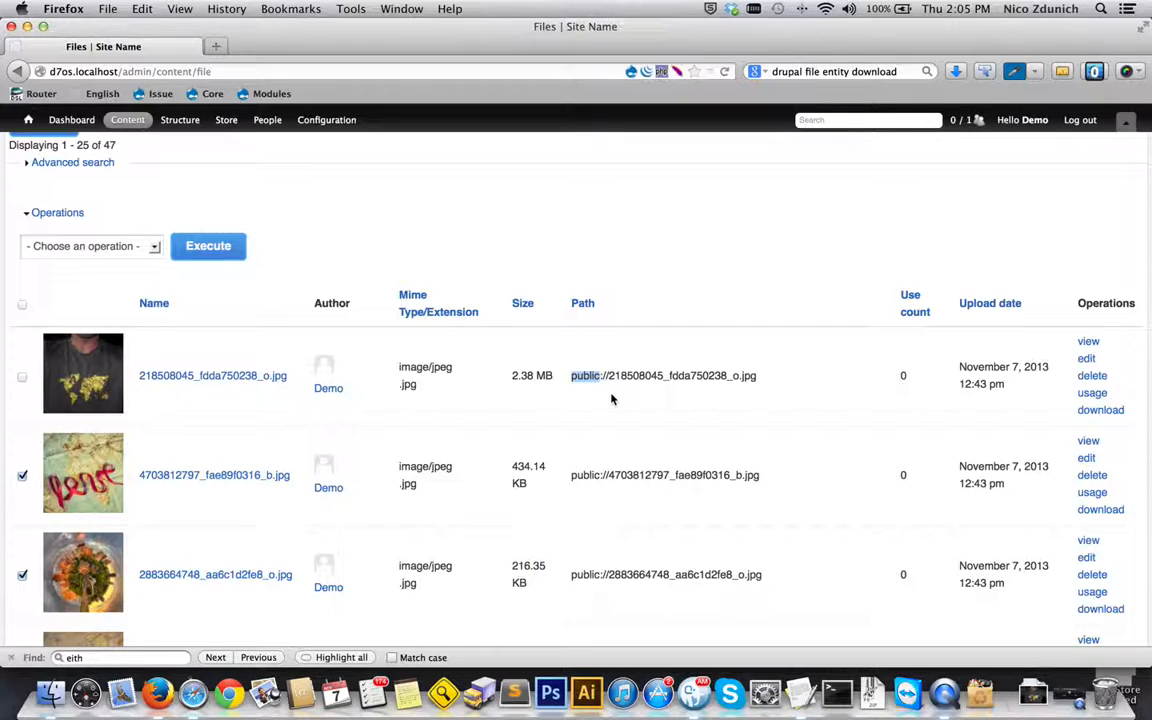
click(882, 376)
click(908, 380)
drag(955, 366, 997, 386)
scroll(1018, 436, down, 1)
scroll(1018, 436, down, 2)
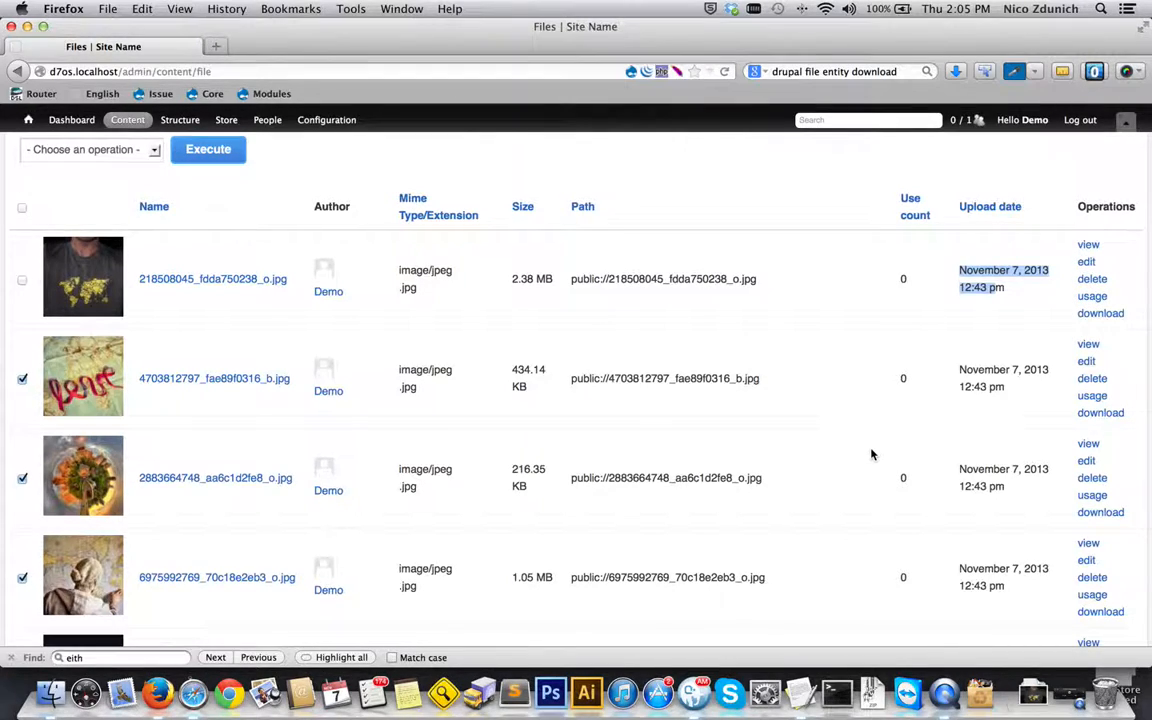
Step: Review where the image-example.png with use count 9 is used, in a separate tab, and close that tab
scroll(874, 453, down, 10)
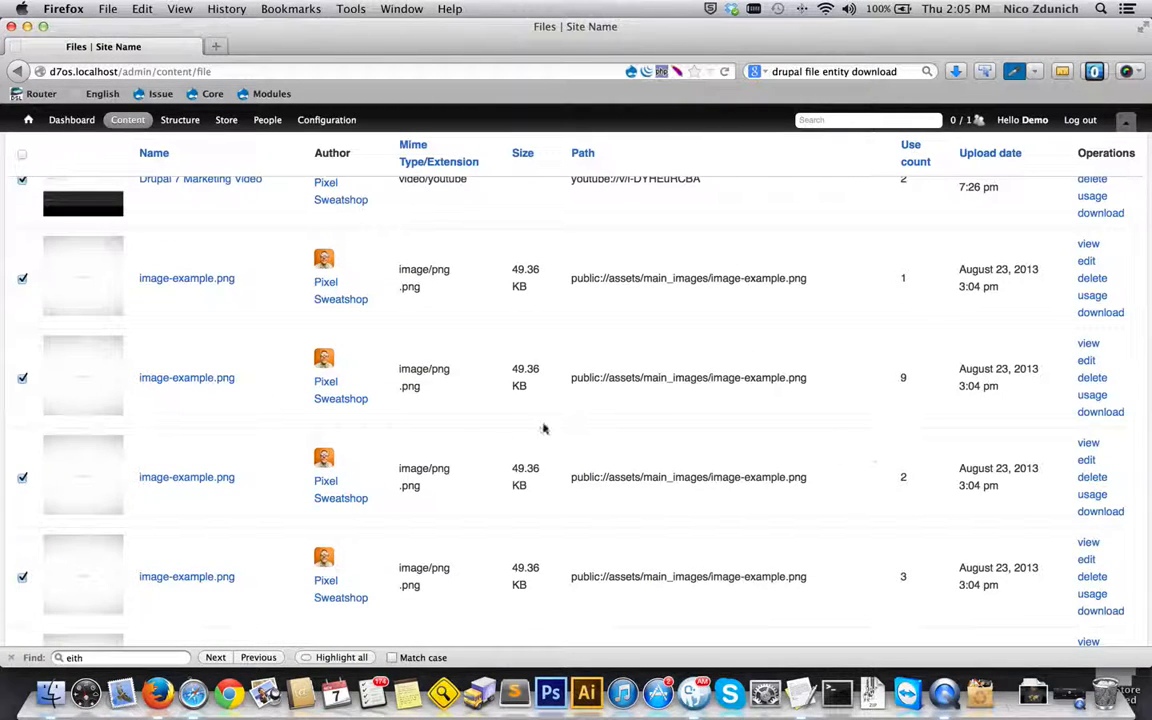
click(900, 377)
super+click(1093, 397)
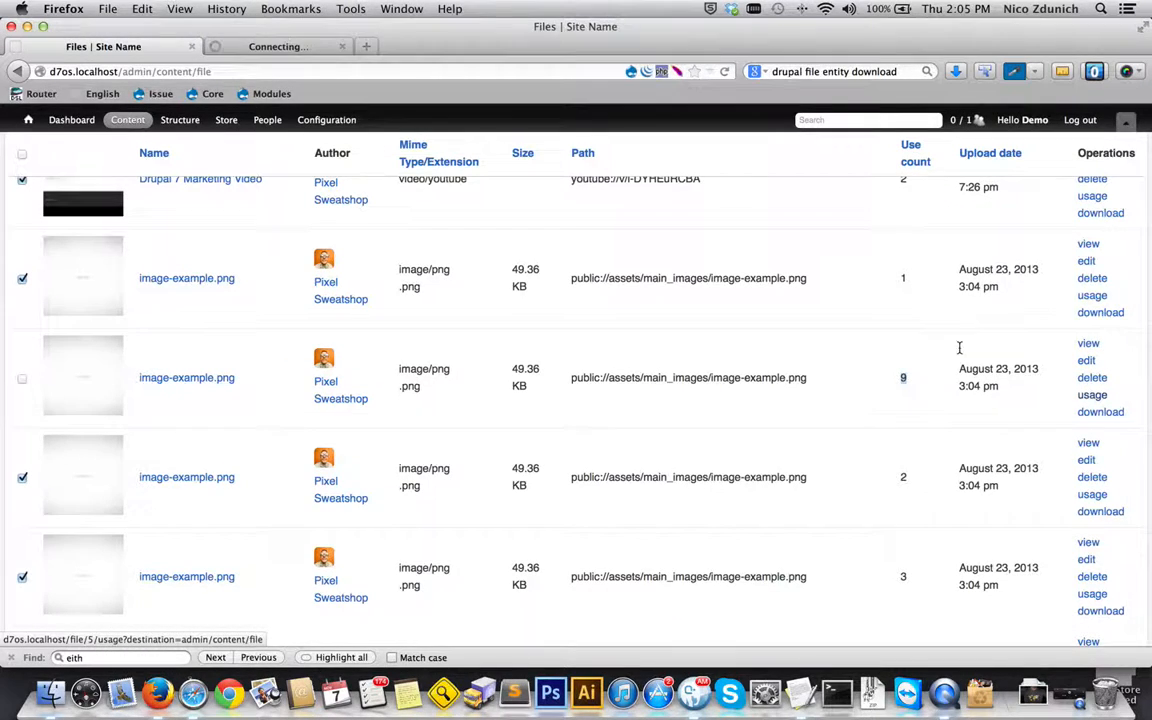
click(294, 48)
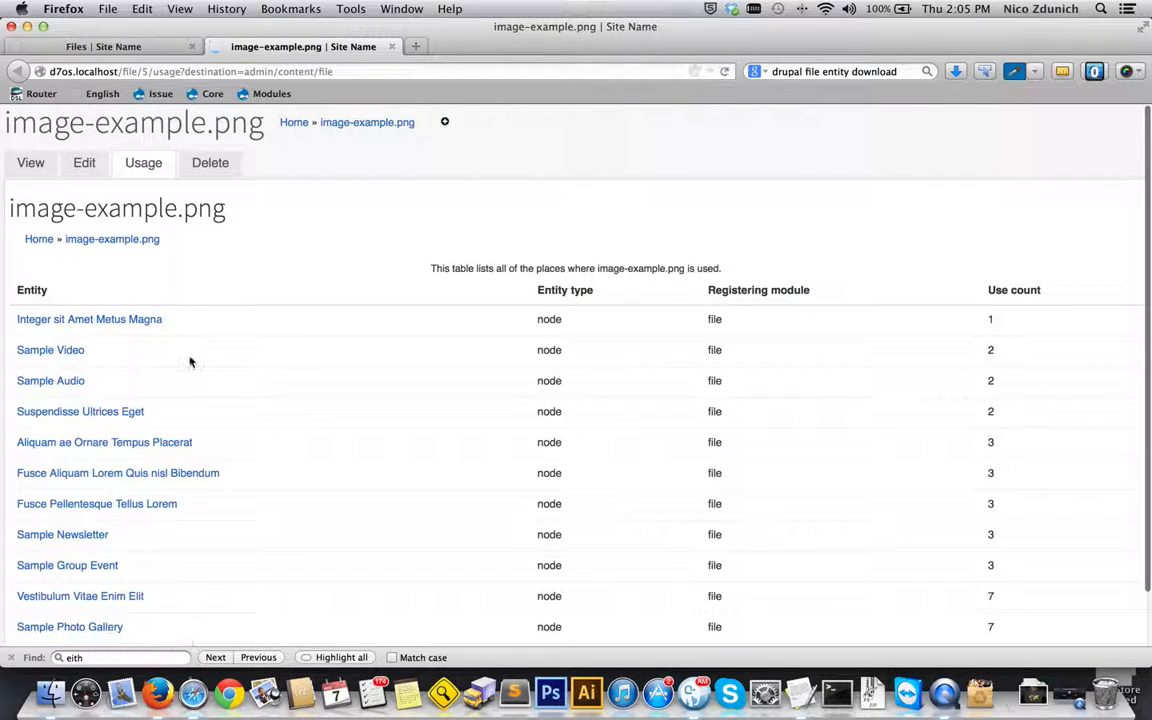
scroll(148, 361, down, 2)
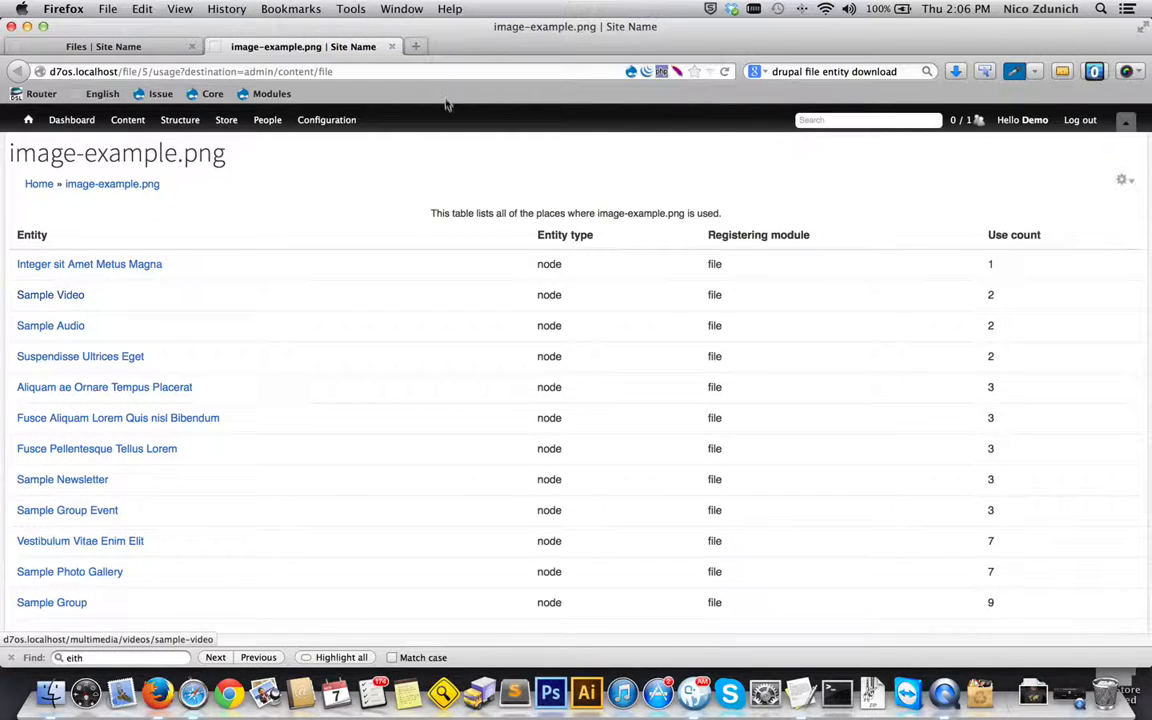
click(393, 47)
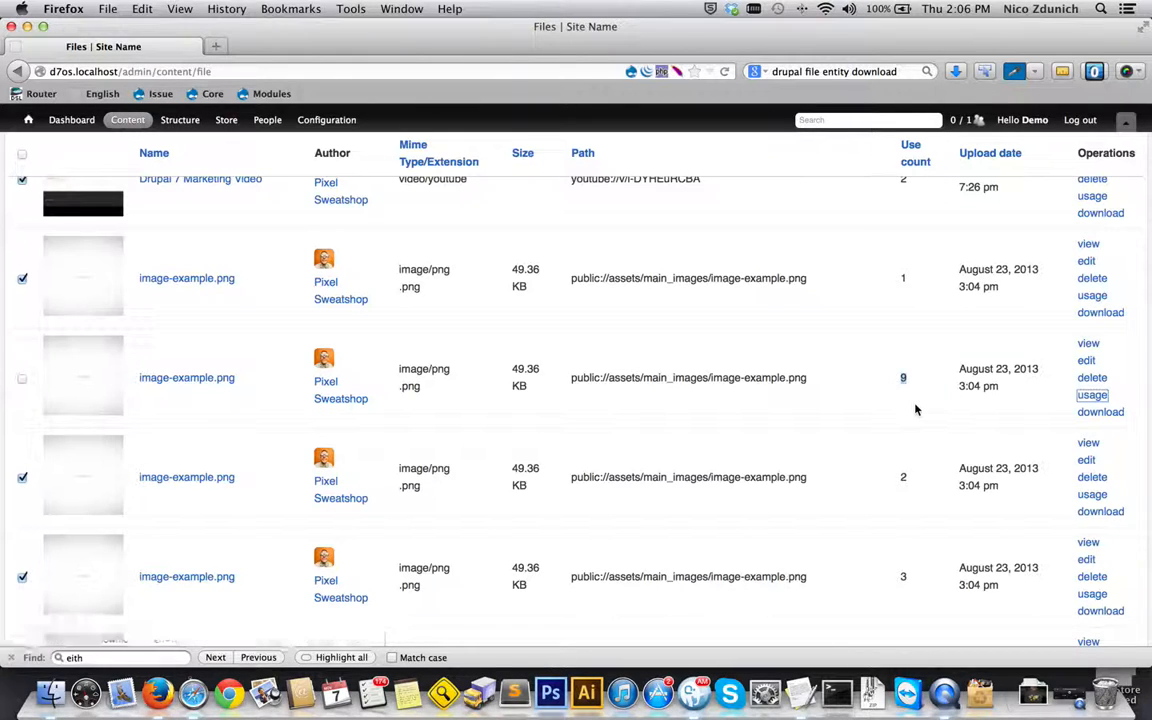
Step: Open the image-example.png with use count 9 for editing, review its file replacement option and return to the file list
scroll(915, 408, up, 5)
scroll(915, 410, down, 3)
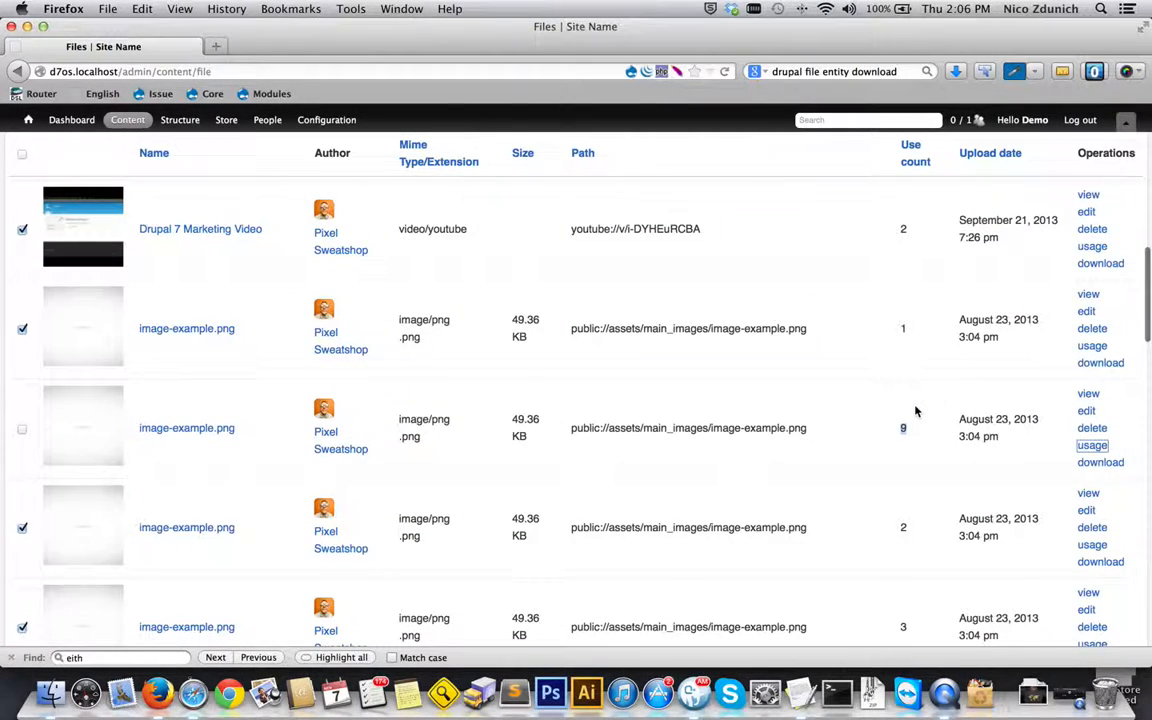
scroll(915, 410, up, 1)
scroll(915, 410, down, 2)
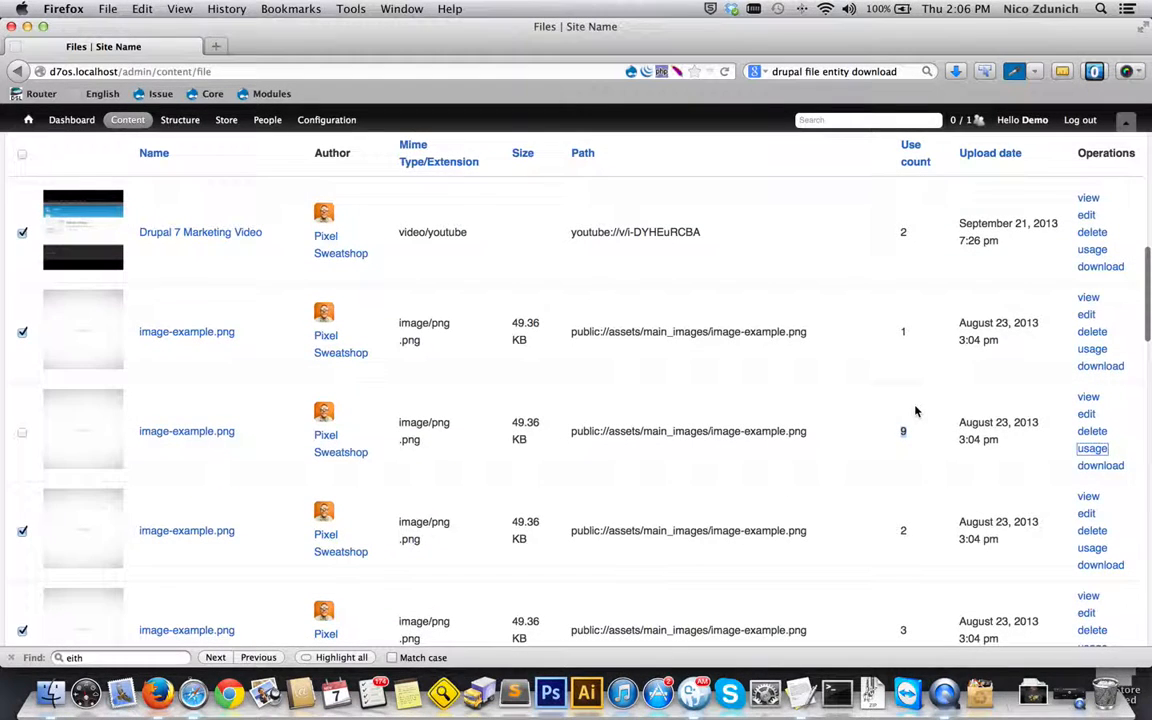
scroll(915, 410, down, 1)
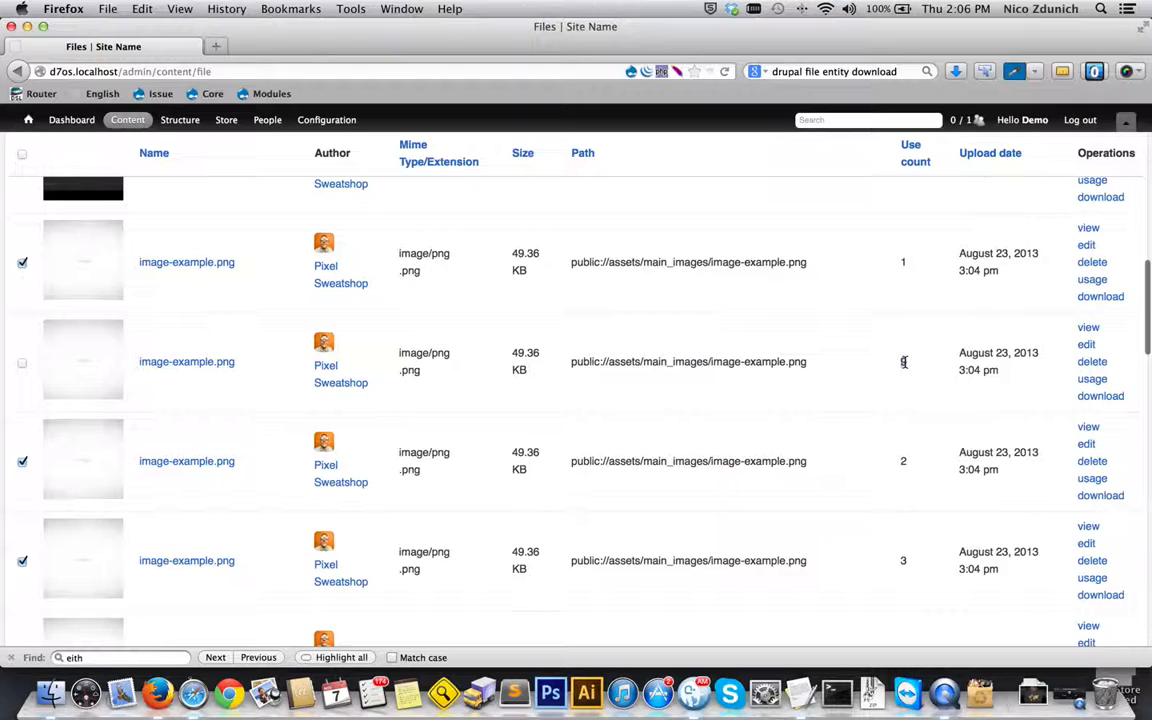
double_click(903, 362)
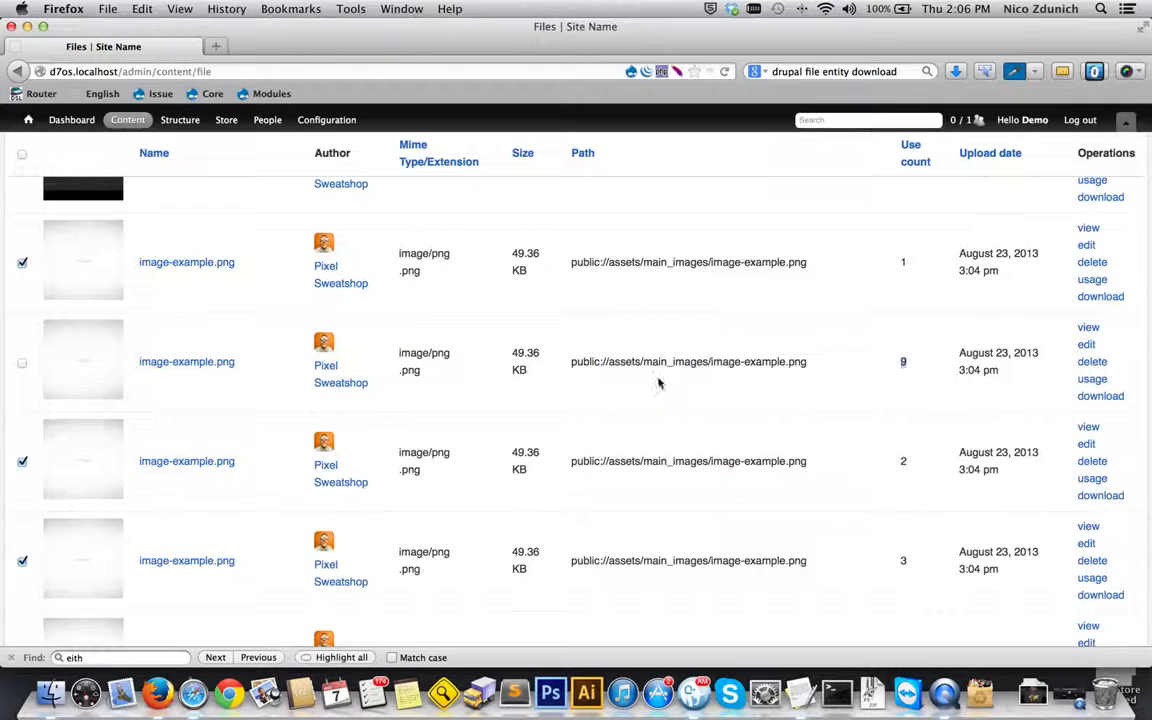
click(1085, 345)
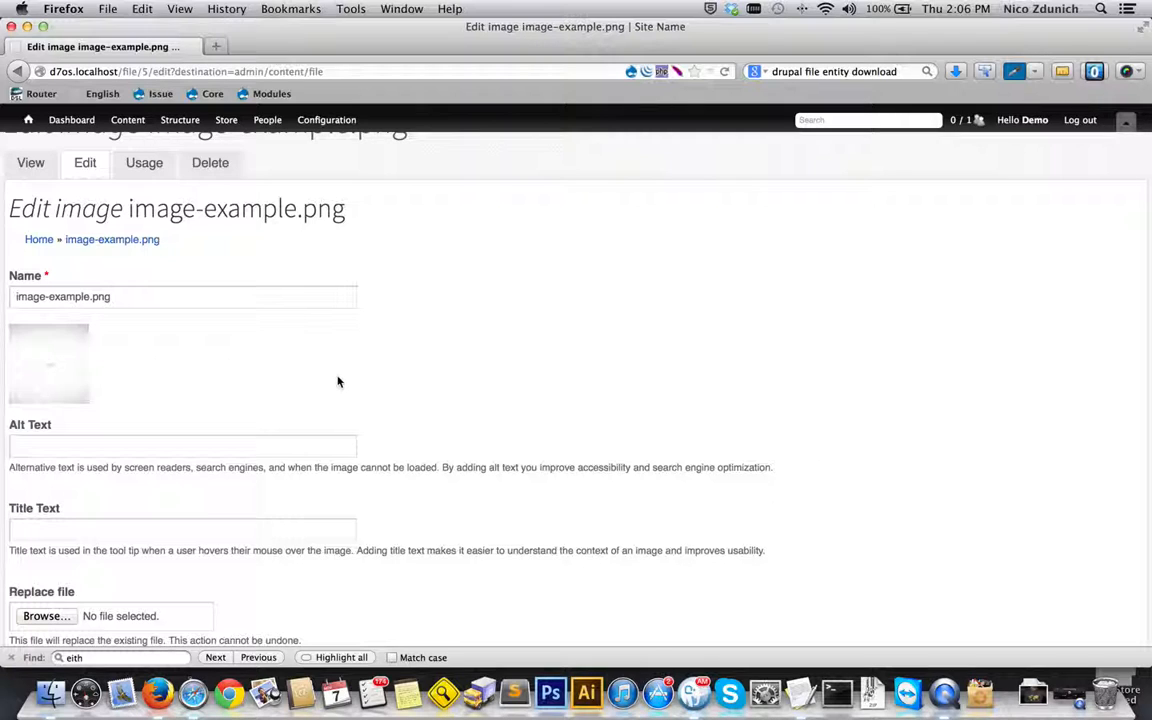
scroll(338, 382, down, 3)
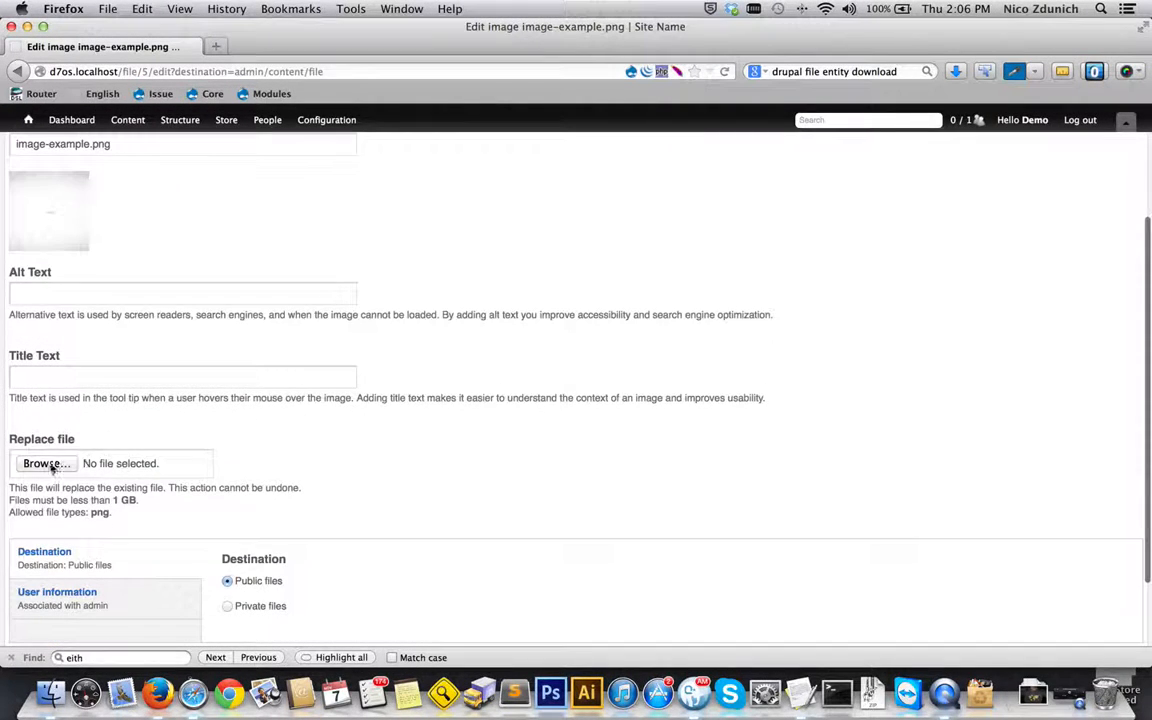
click(18, 72)
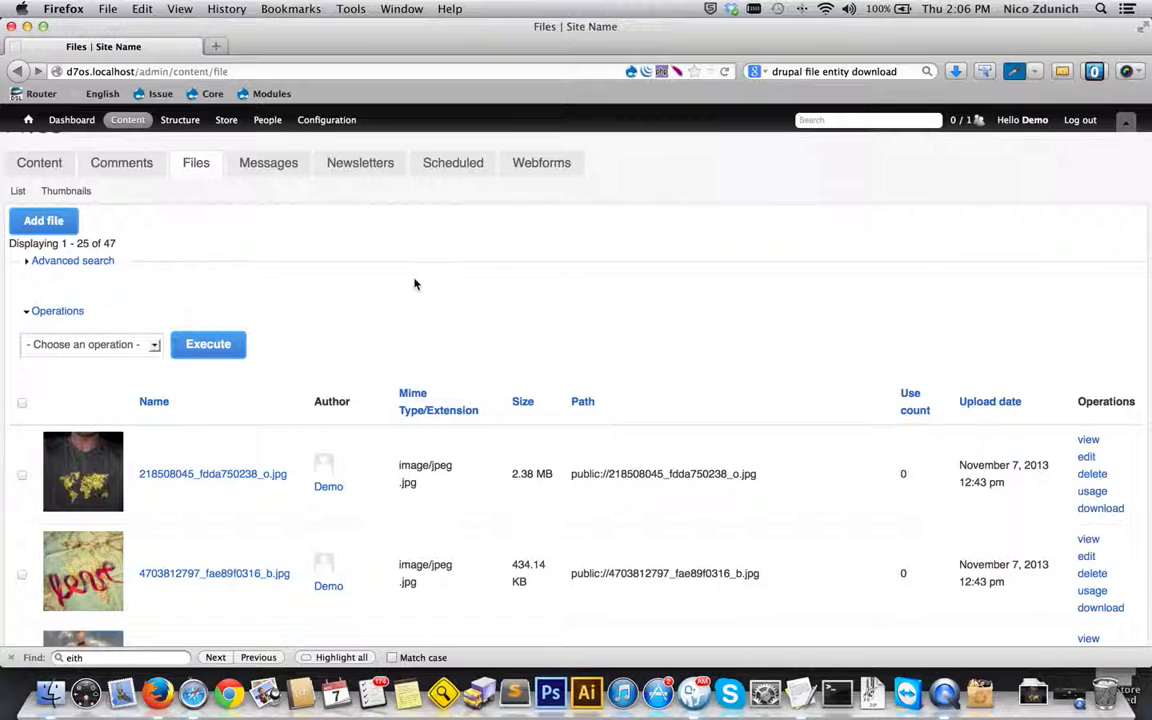
click(66, 226)
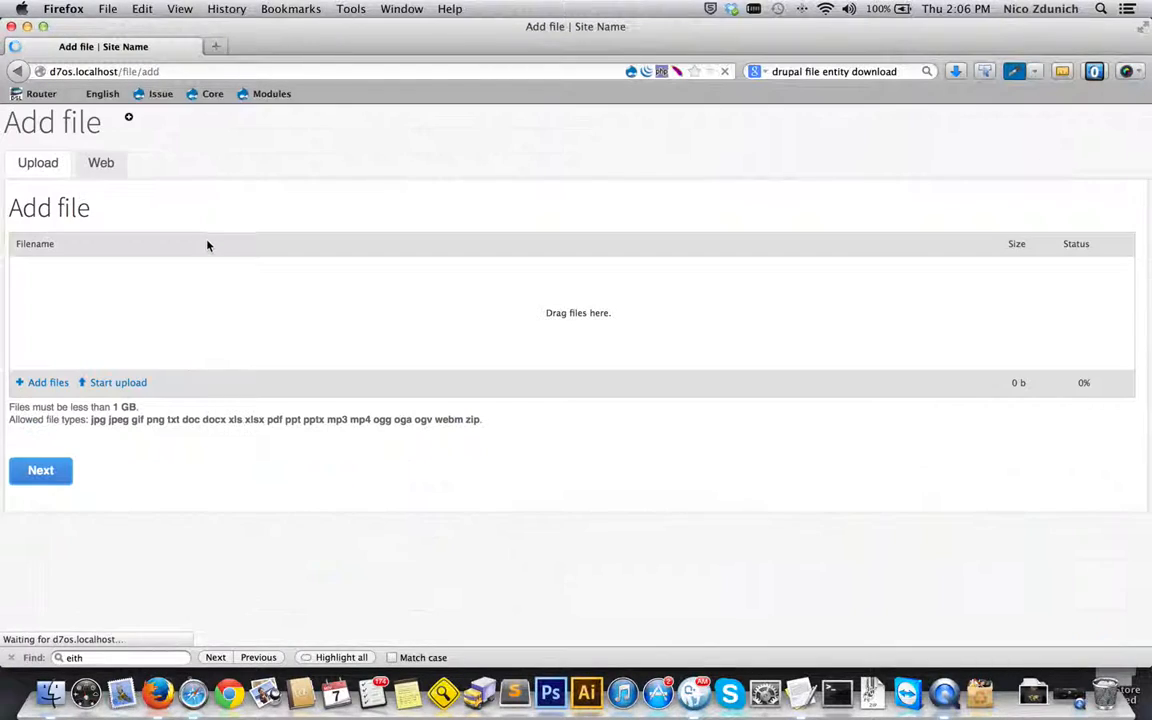
click(42, 381)
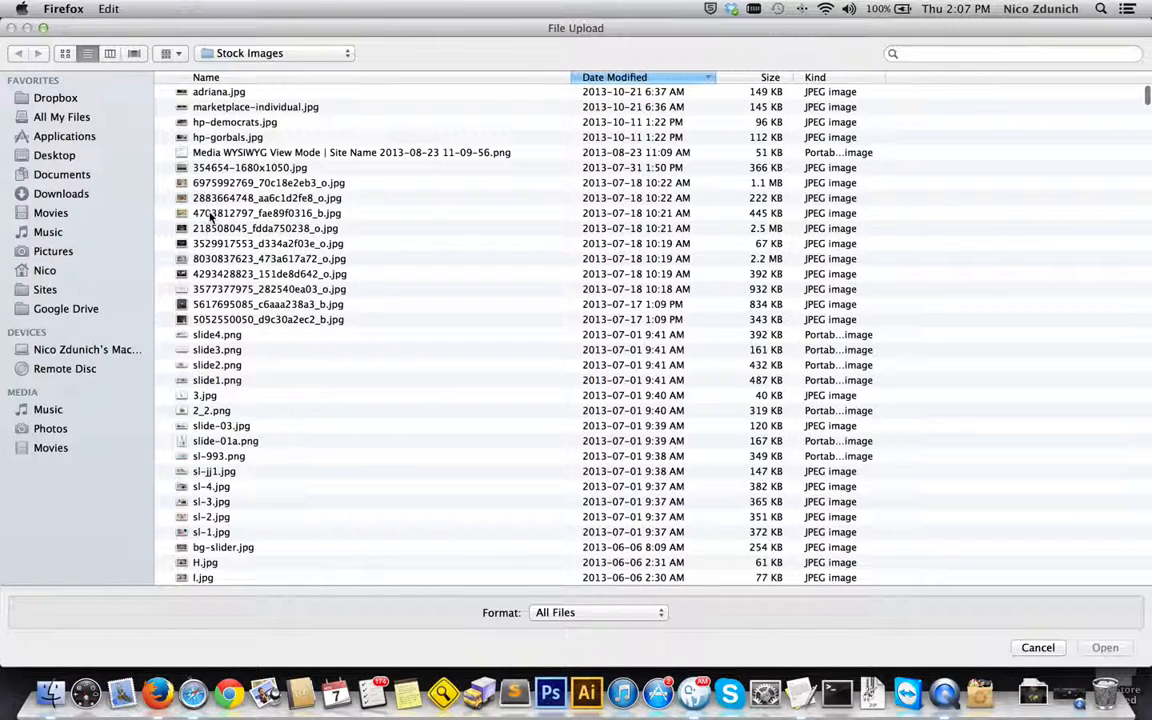
click(211, 273)
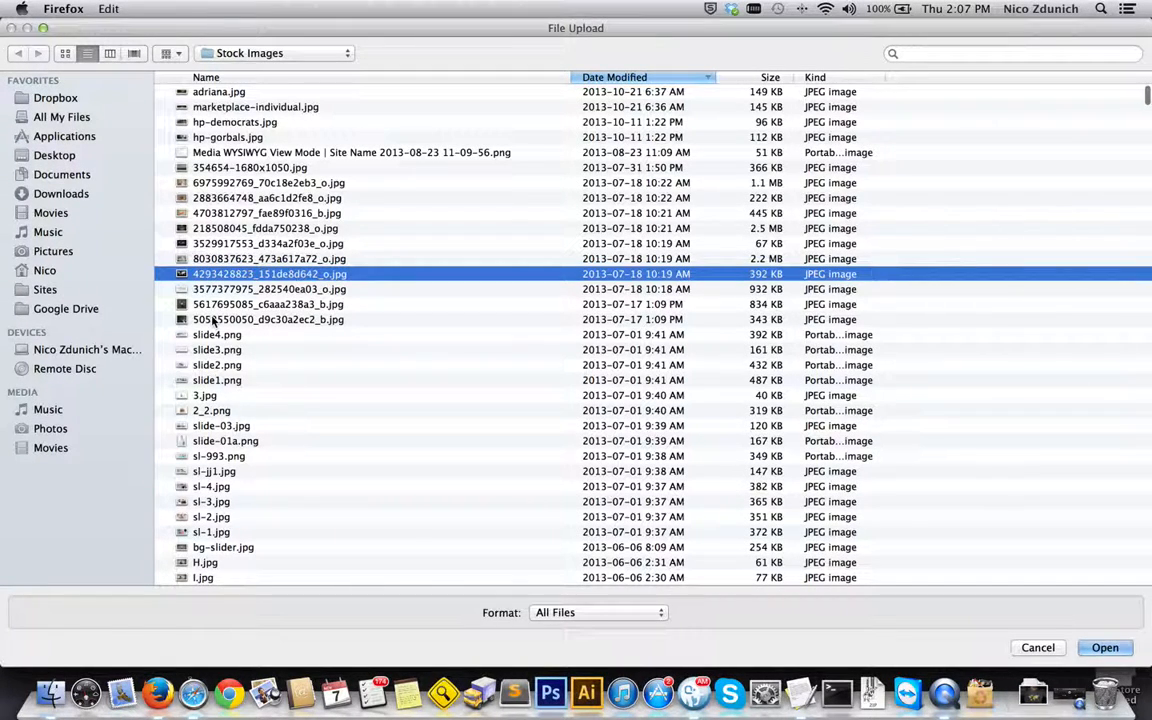
shift+click(213, 320)
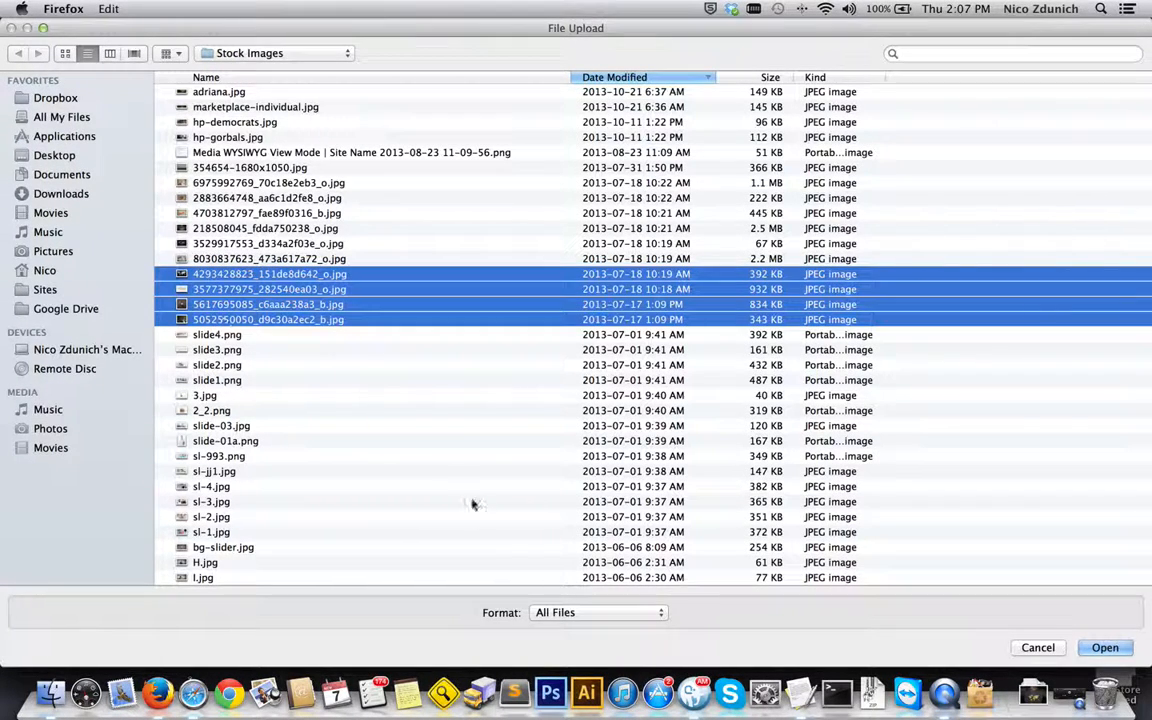
click(1104, 647)
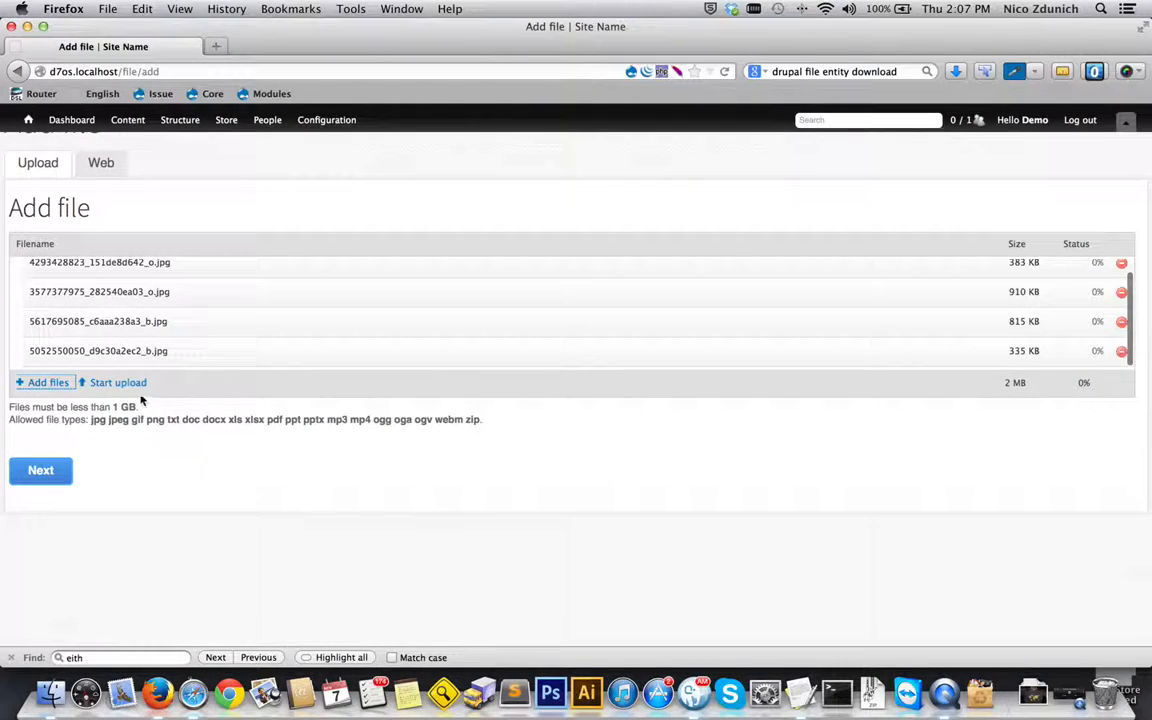
click(133, 385)
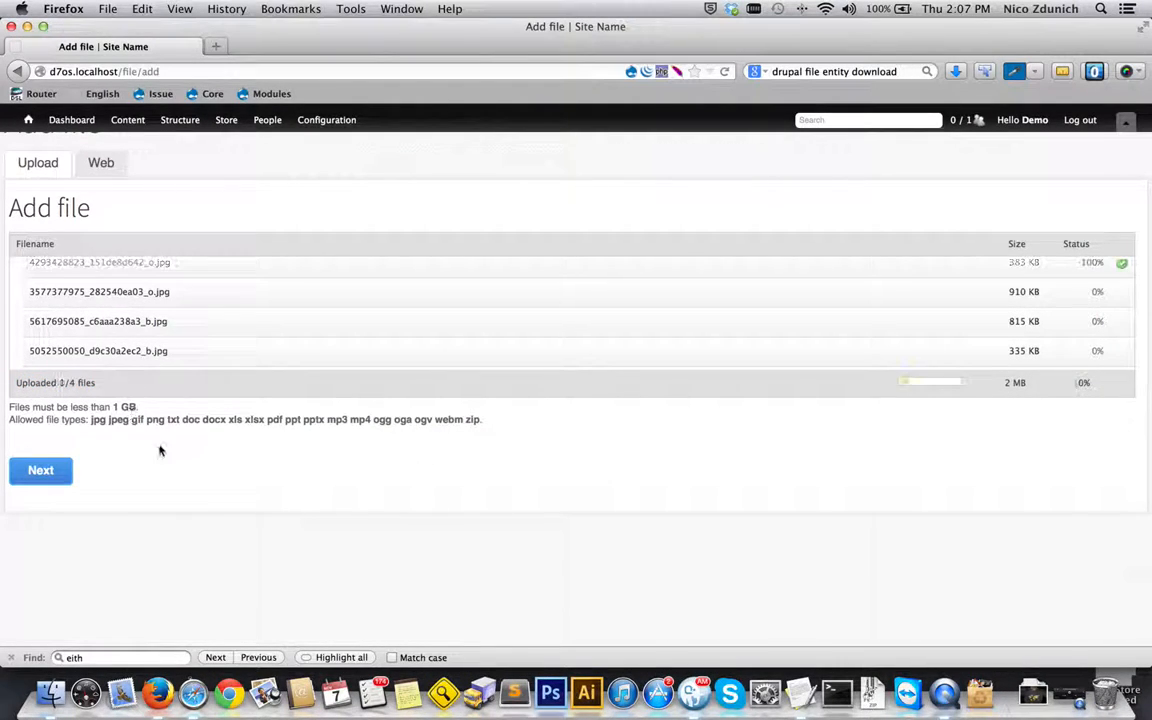
Step: Check the allowed file types and the maximum file size for uploads
drag(481, 421, 91, 422)
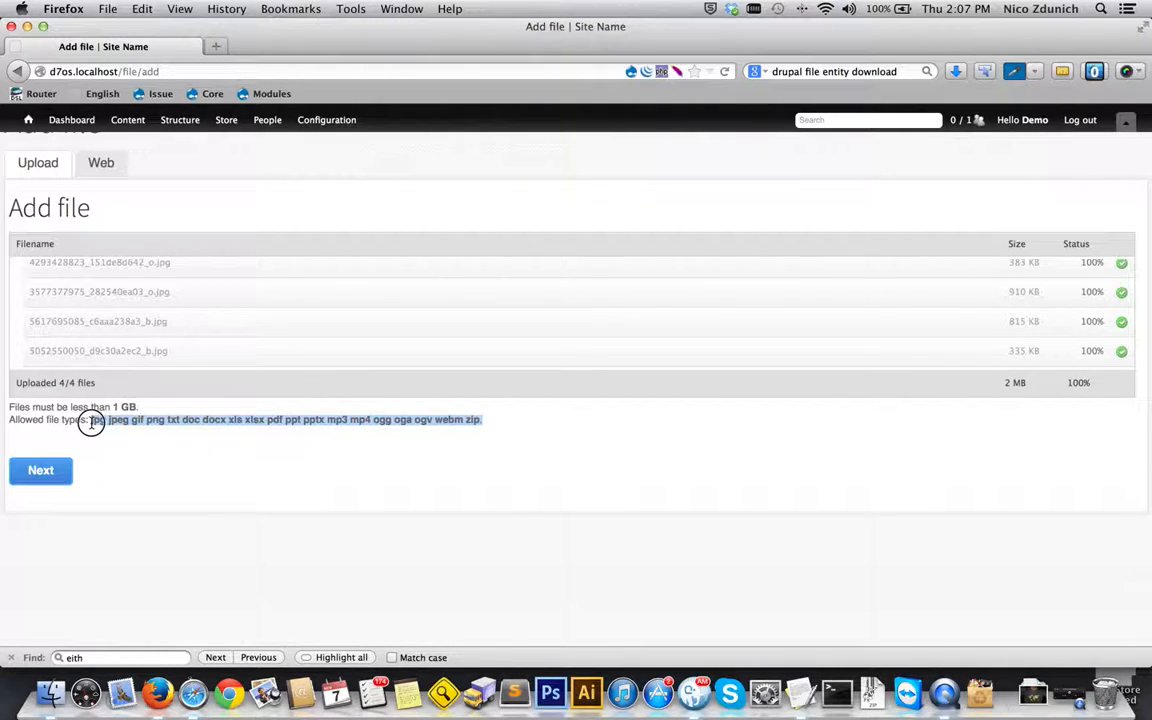
click(125, 405)
double_click(127, 406)
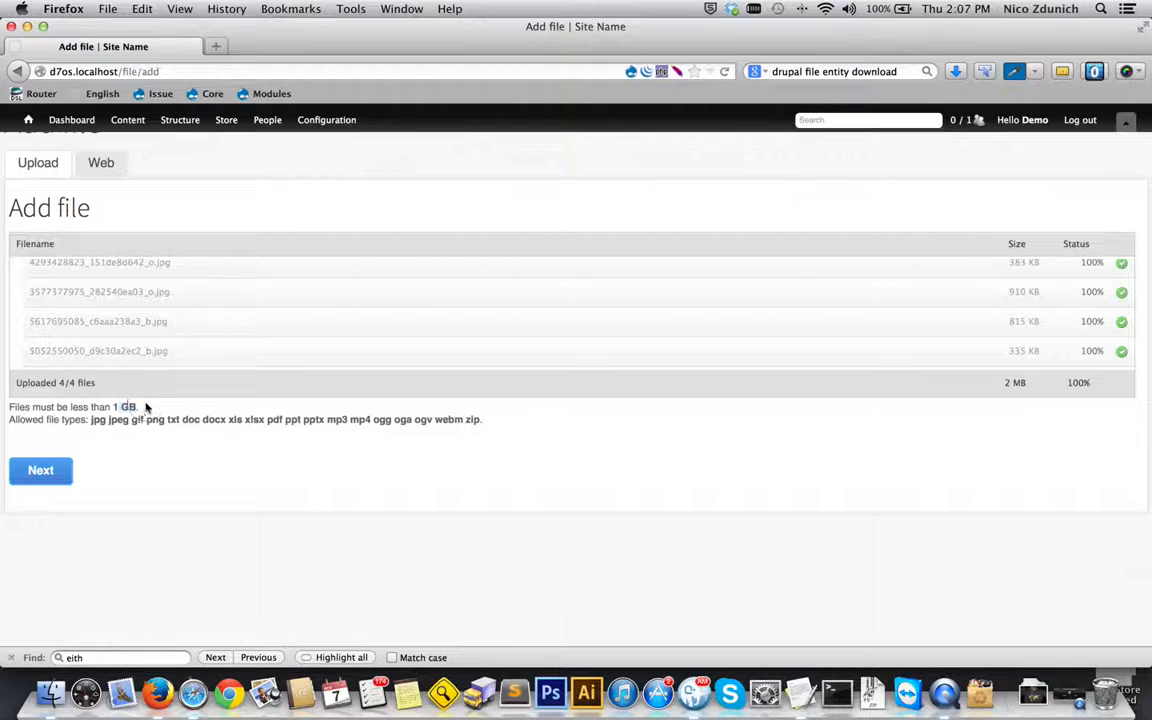
click(40, 474)
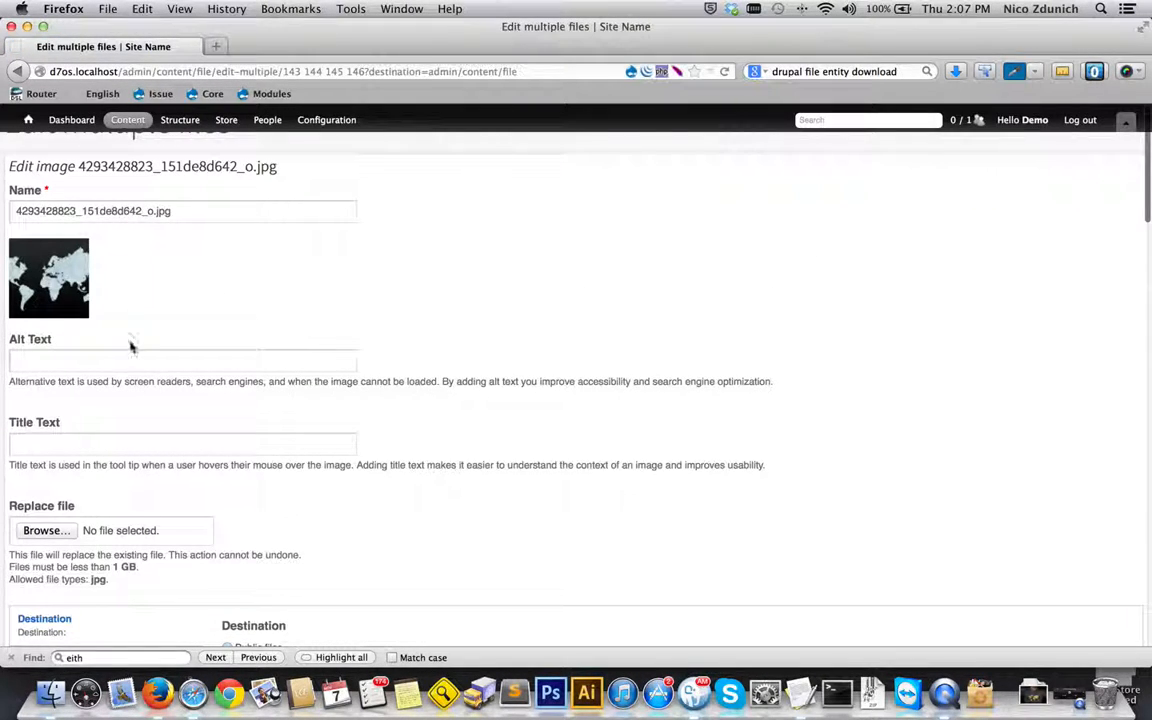
click(128, 358)
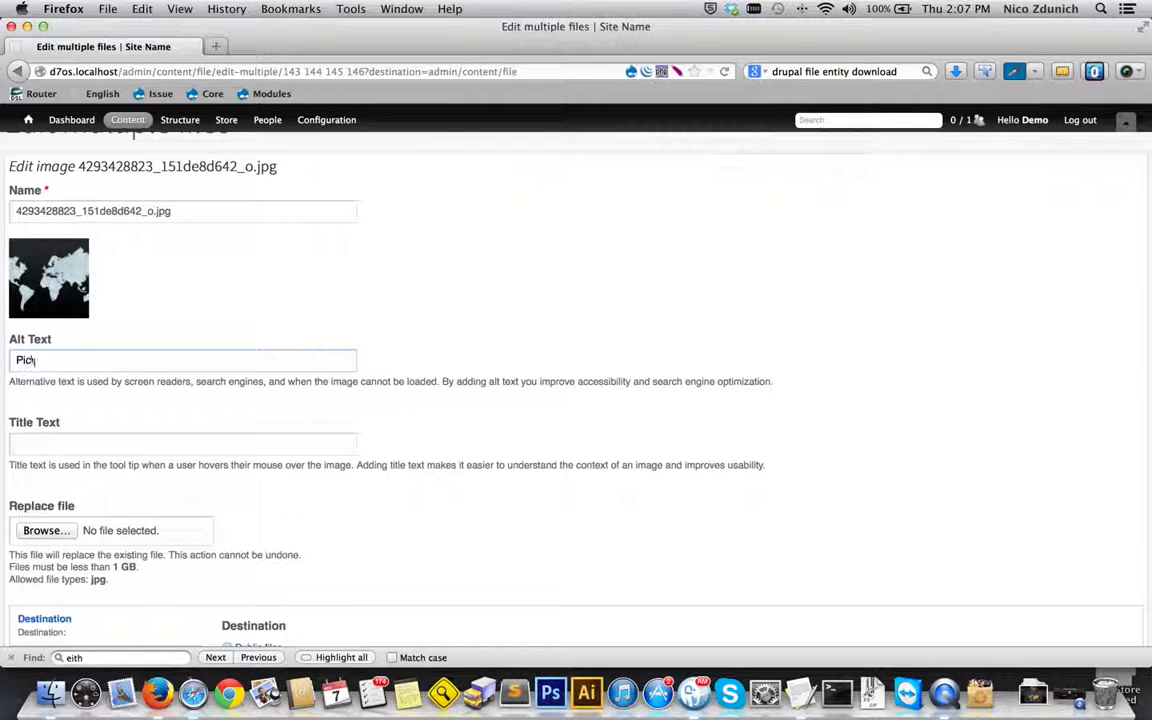
text(map)
click(125, 444)
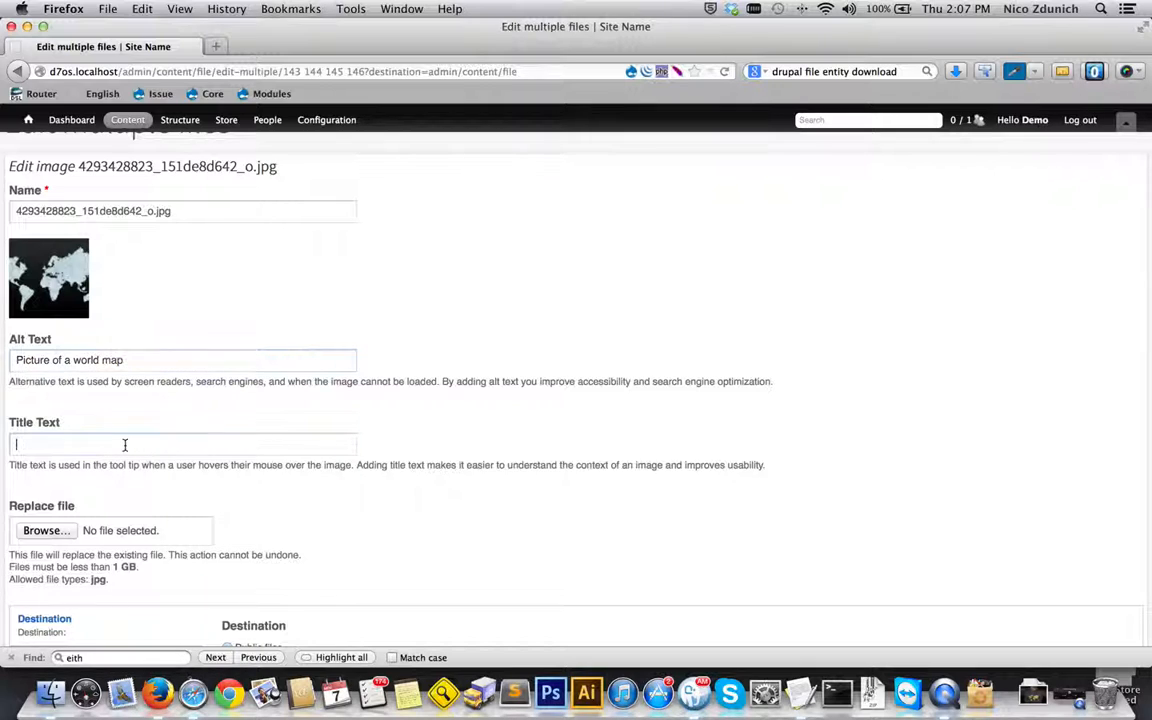
text(World Map)
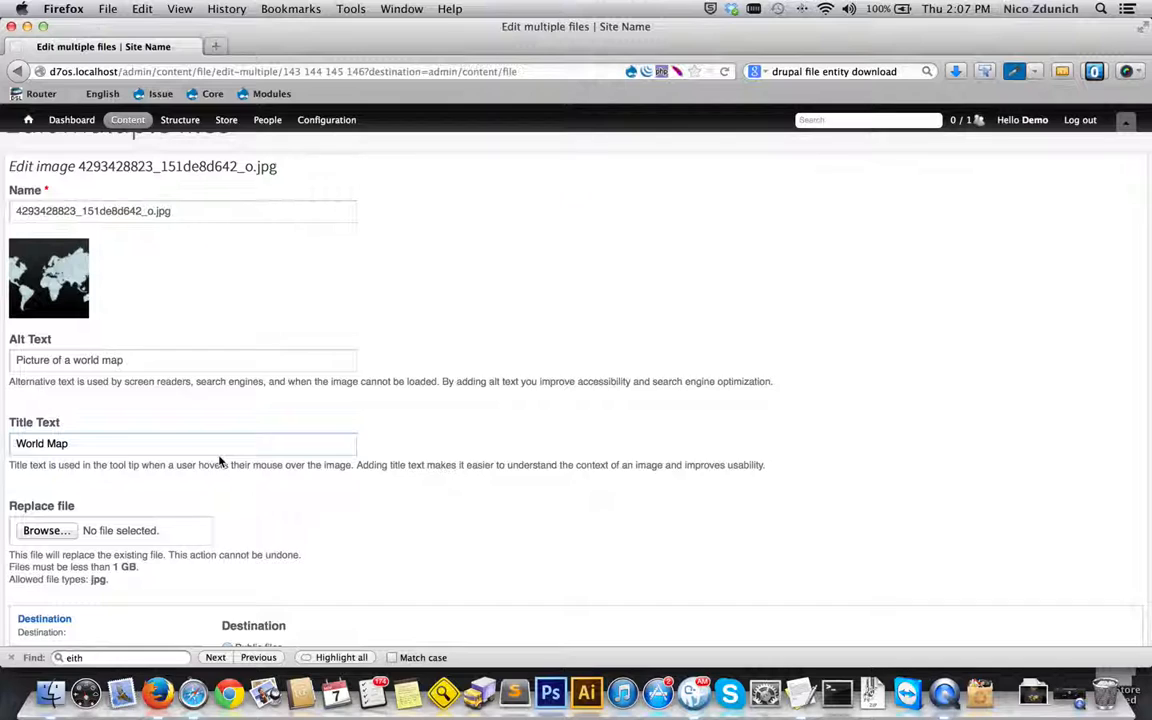
scroll(220, 461, down, 3)
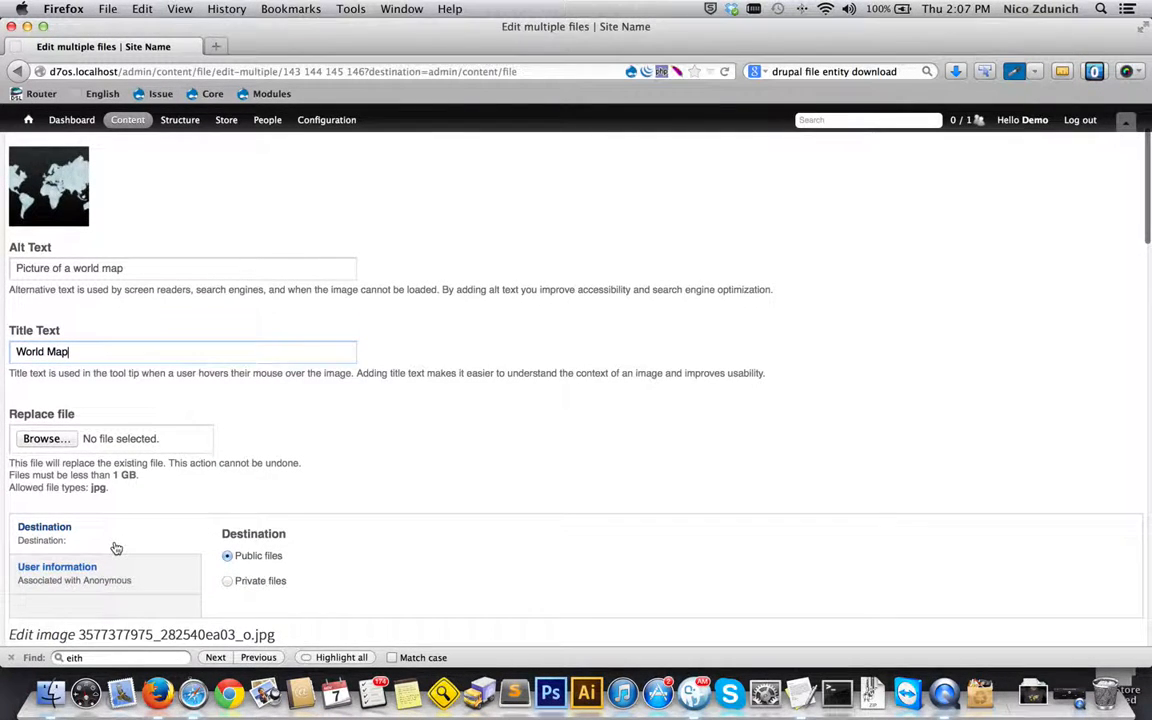
scroll(113, 545, down, 2)
drag(285, 489, 241, 489)
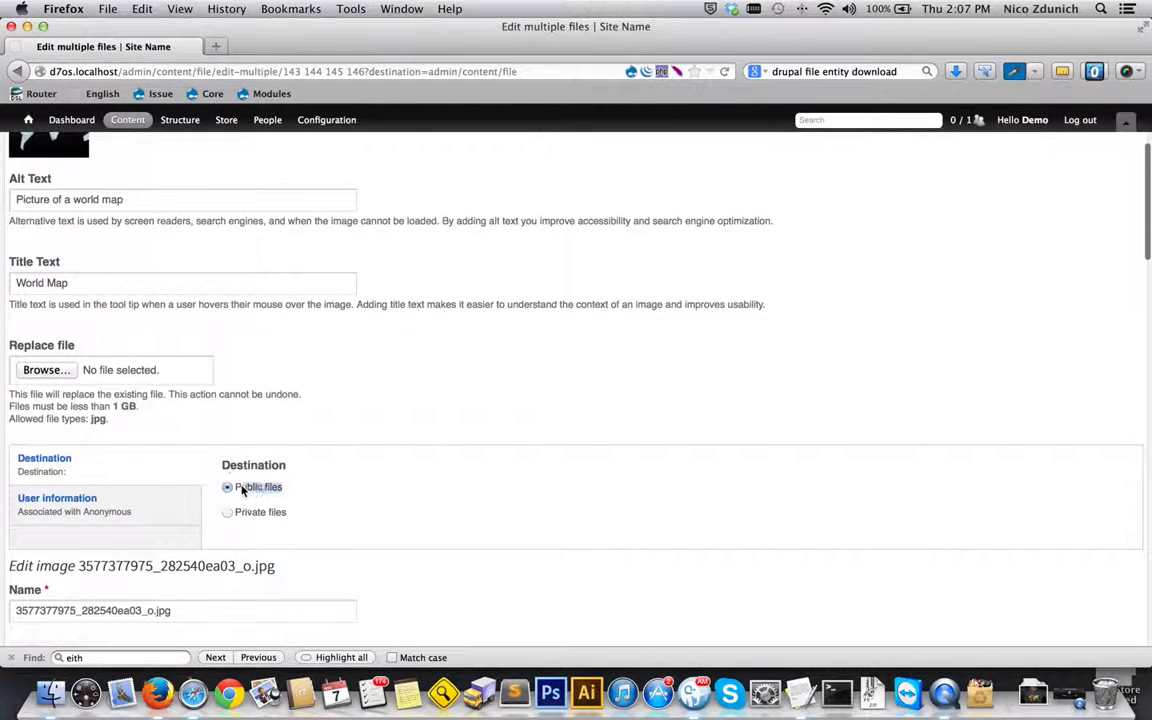
click(110, 516)
drag(324, 490, 208, 487)
scroll(210, 490, down, 2)
scroll(261, 405, down, 1)
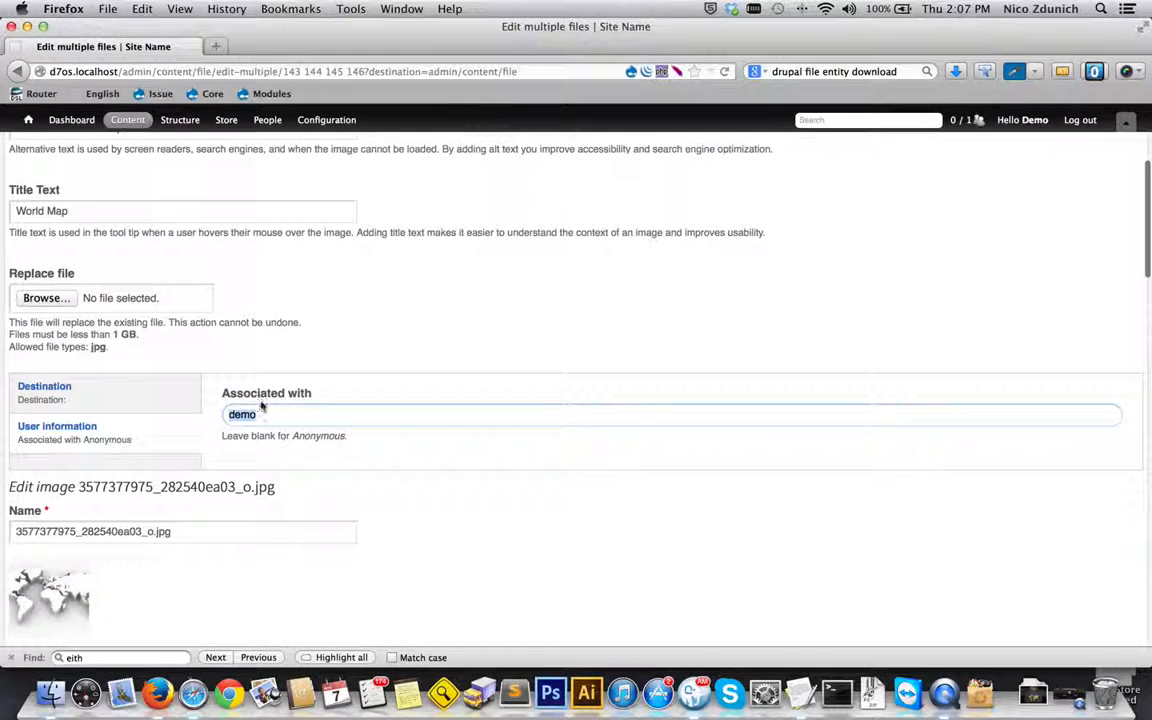
Step: Save the details of all four uploaded images and check their entries in the file list
scroll(255, 460, down, 15)
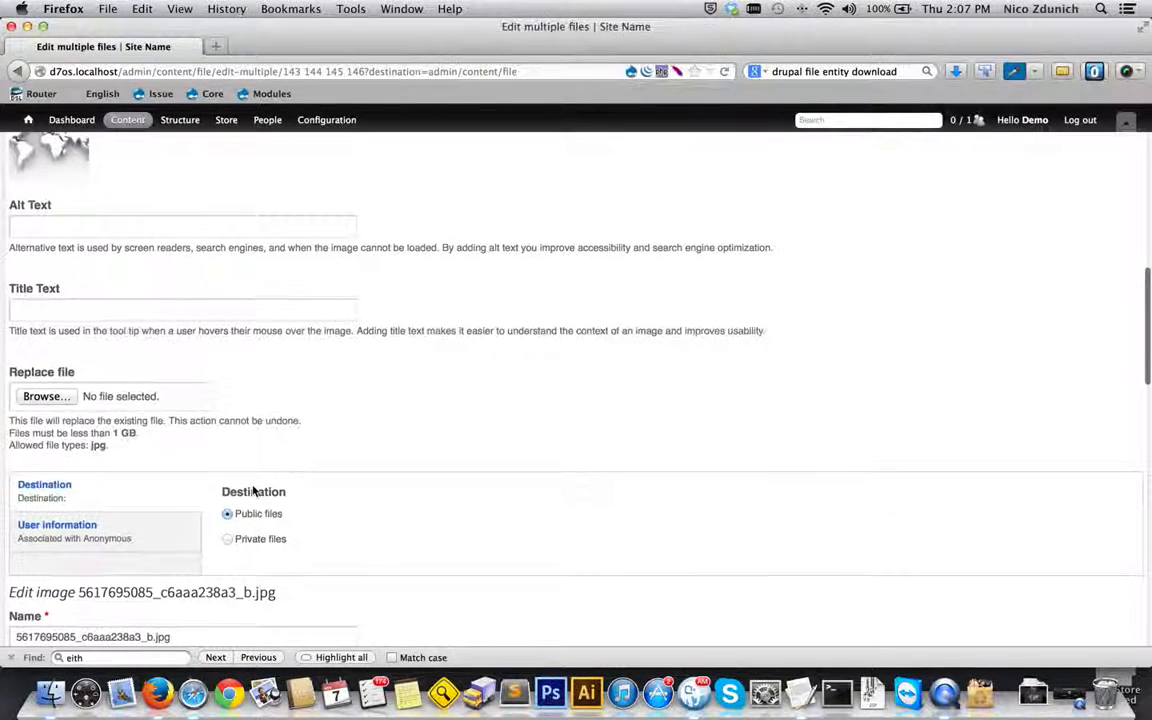
scroll(253, 491, down, 10)
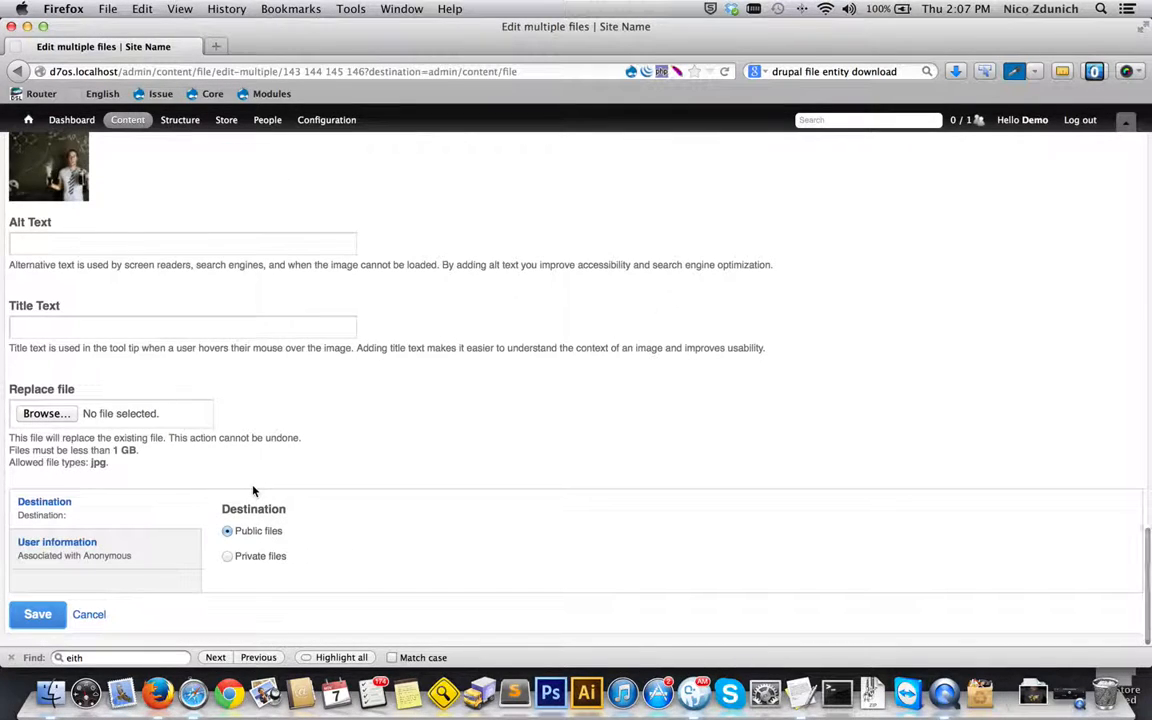
click(37, 614)
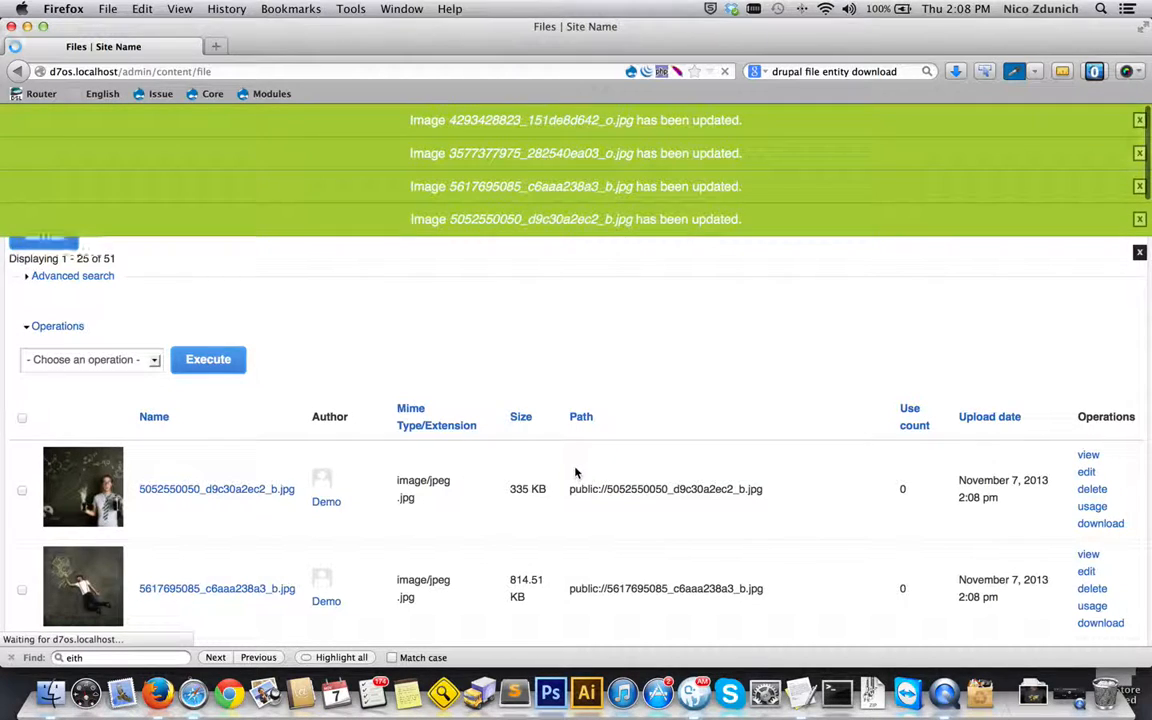
scroll(160, 470, down, 5)
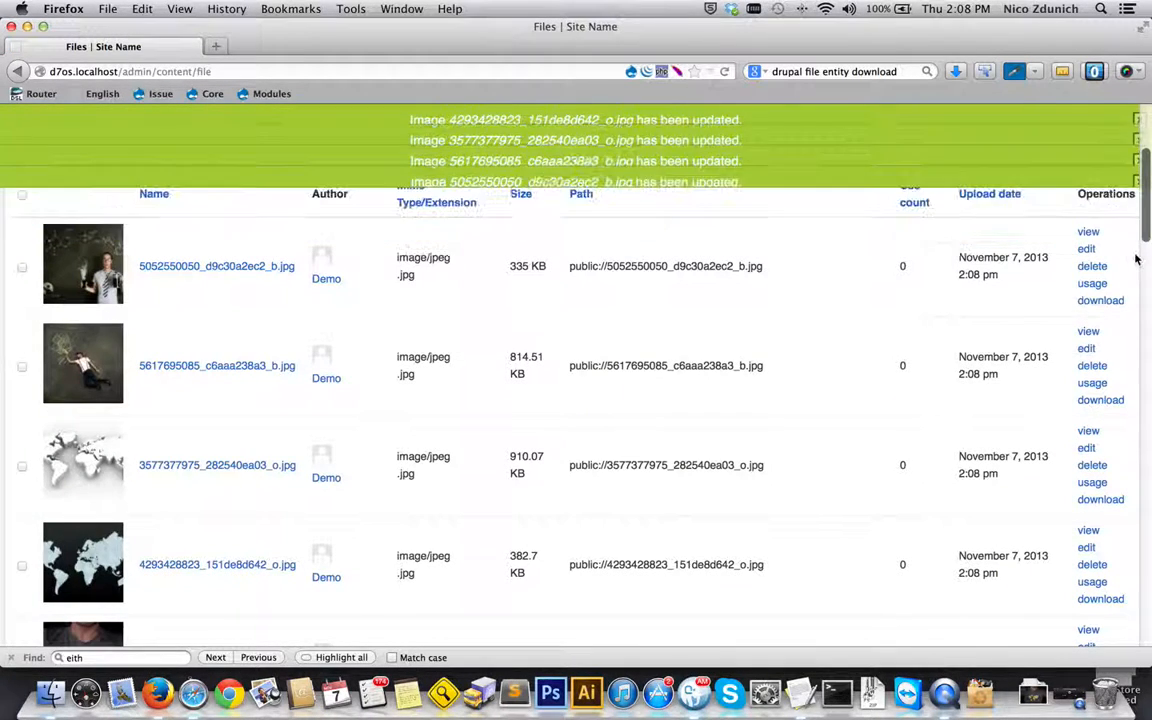
scroll(35, 375, up, 4)
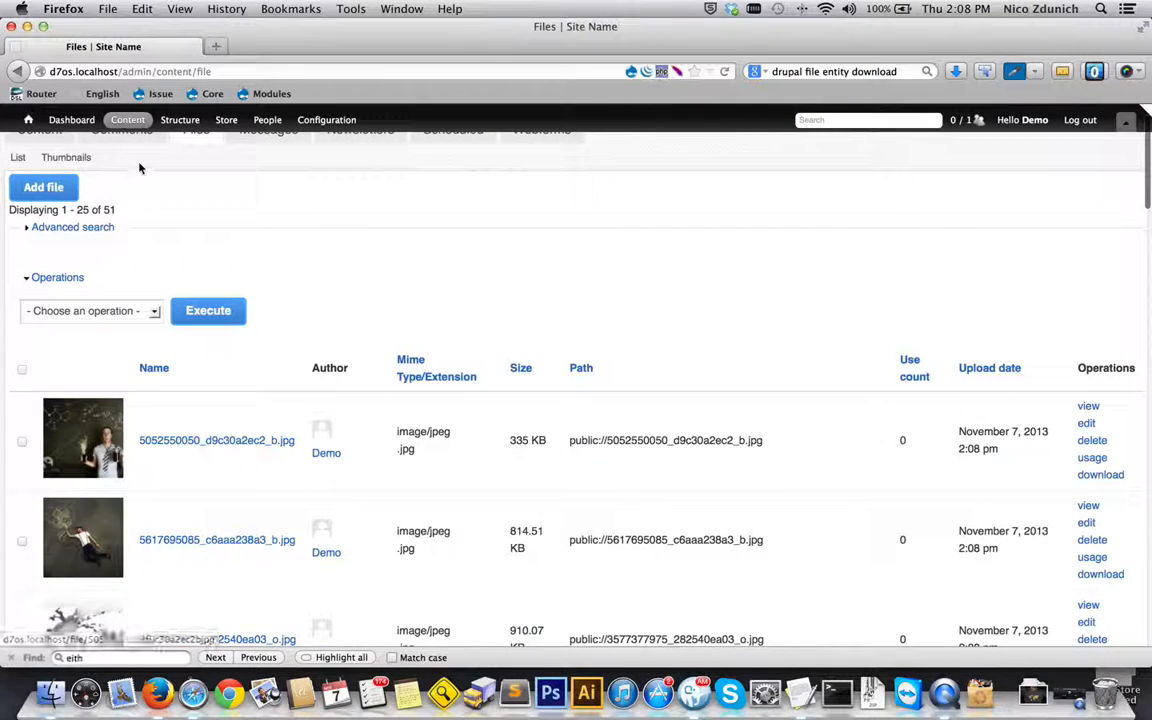
Step: Open the Page creation form in a separate tab and browse the library of existing files for its image field
mouse_move(125, 119)
mouse_move(130, 146)
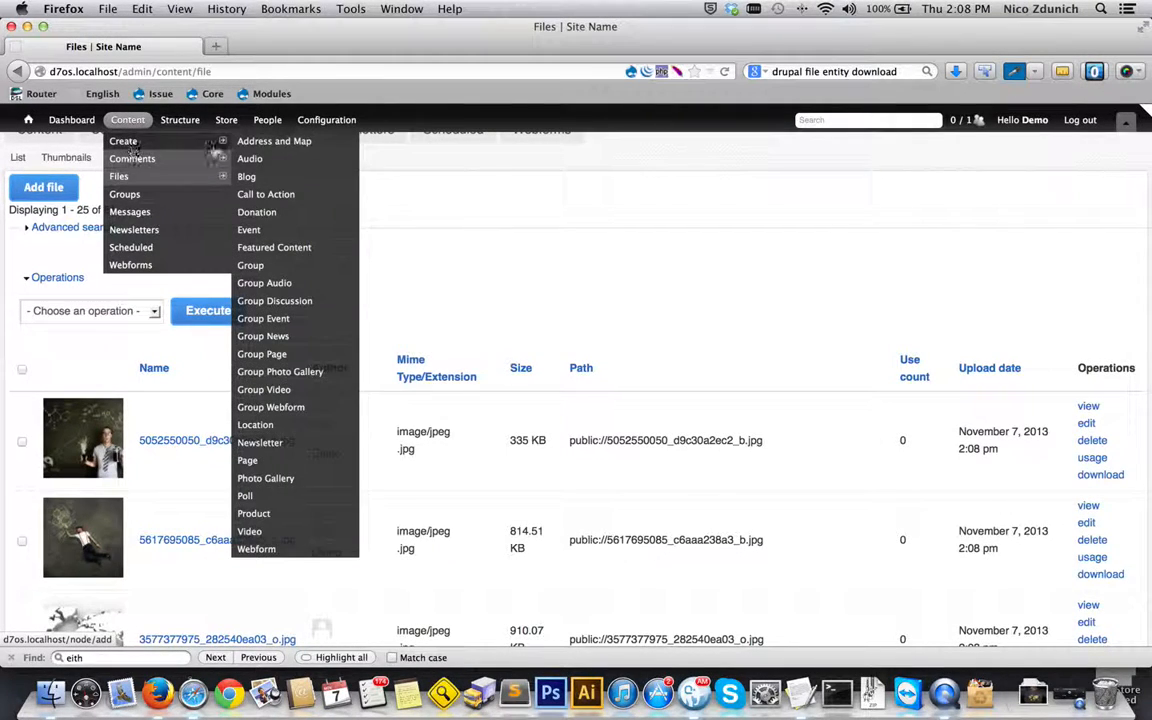
super+click(266, 462)
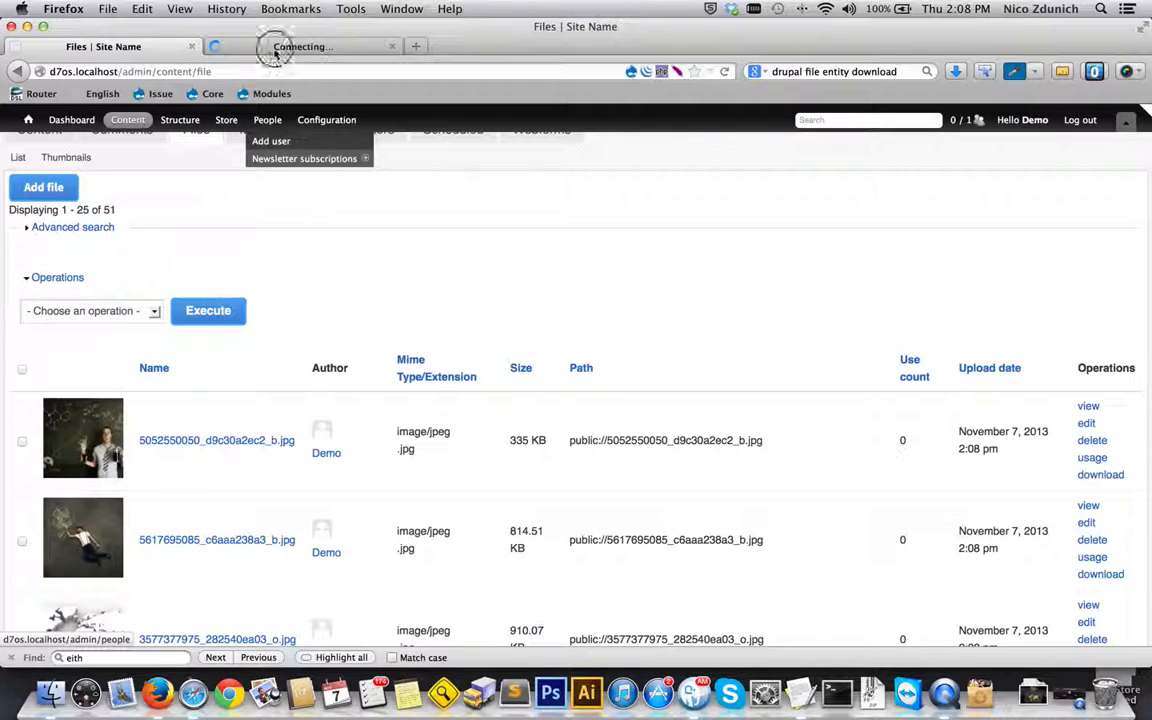
click(276, 50)
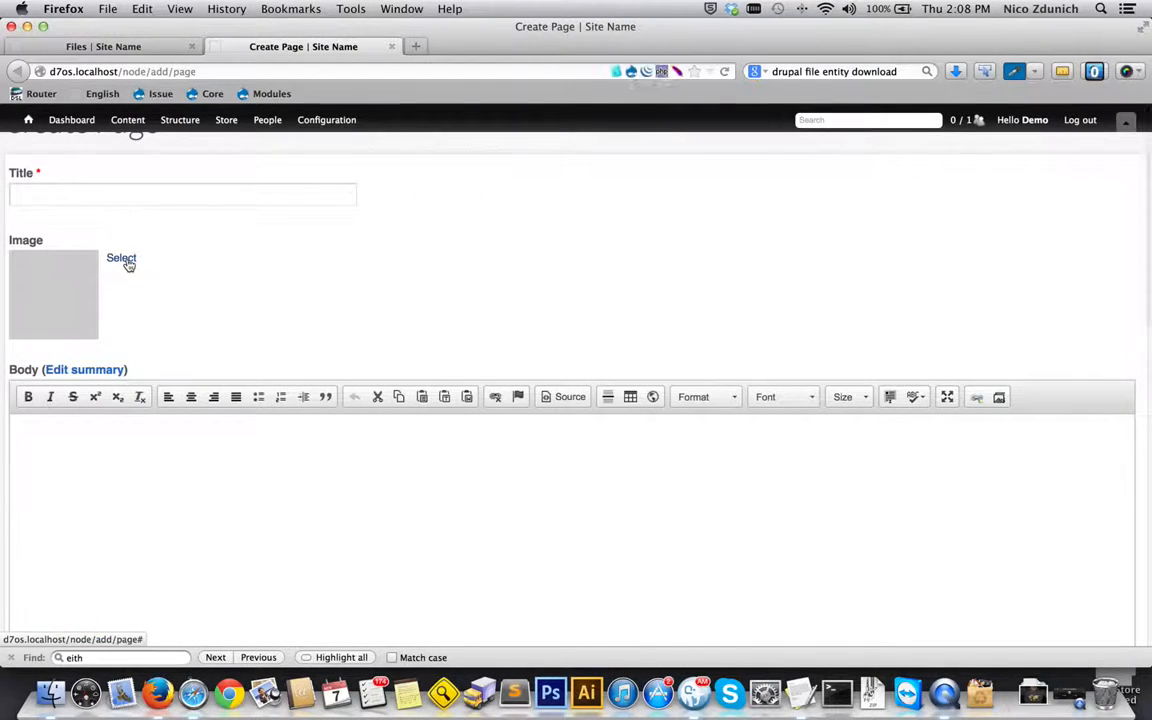
click(124, 260)
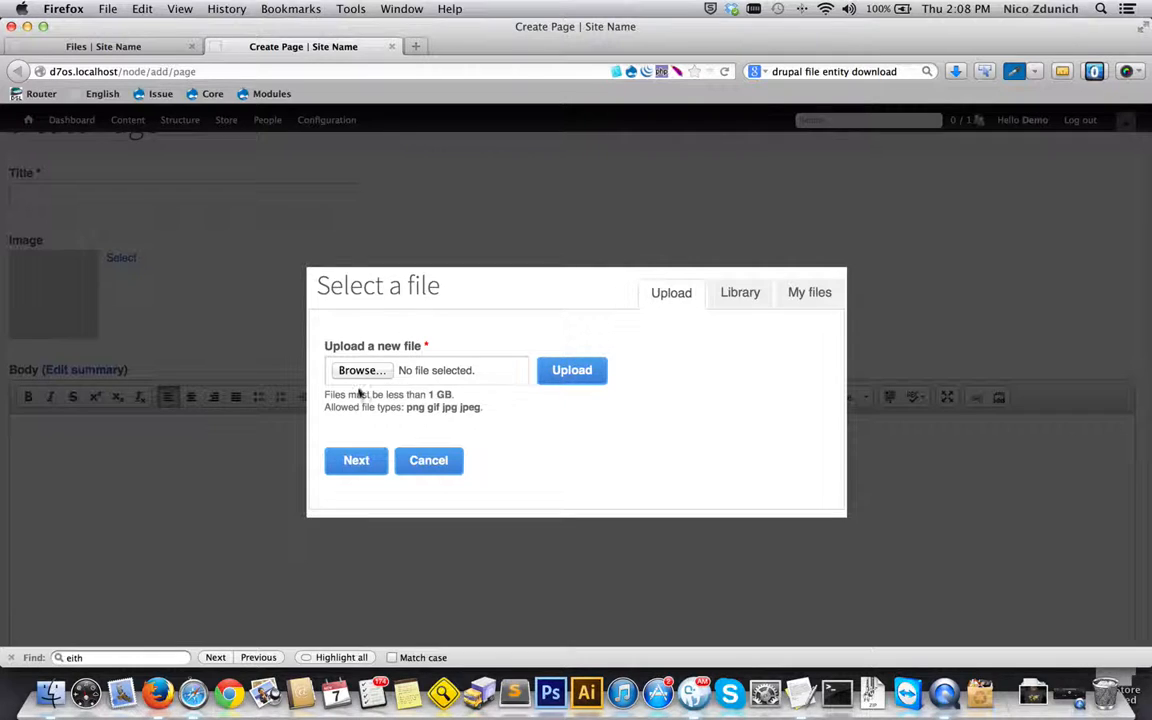
click(735, 293)
click(540, 470)
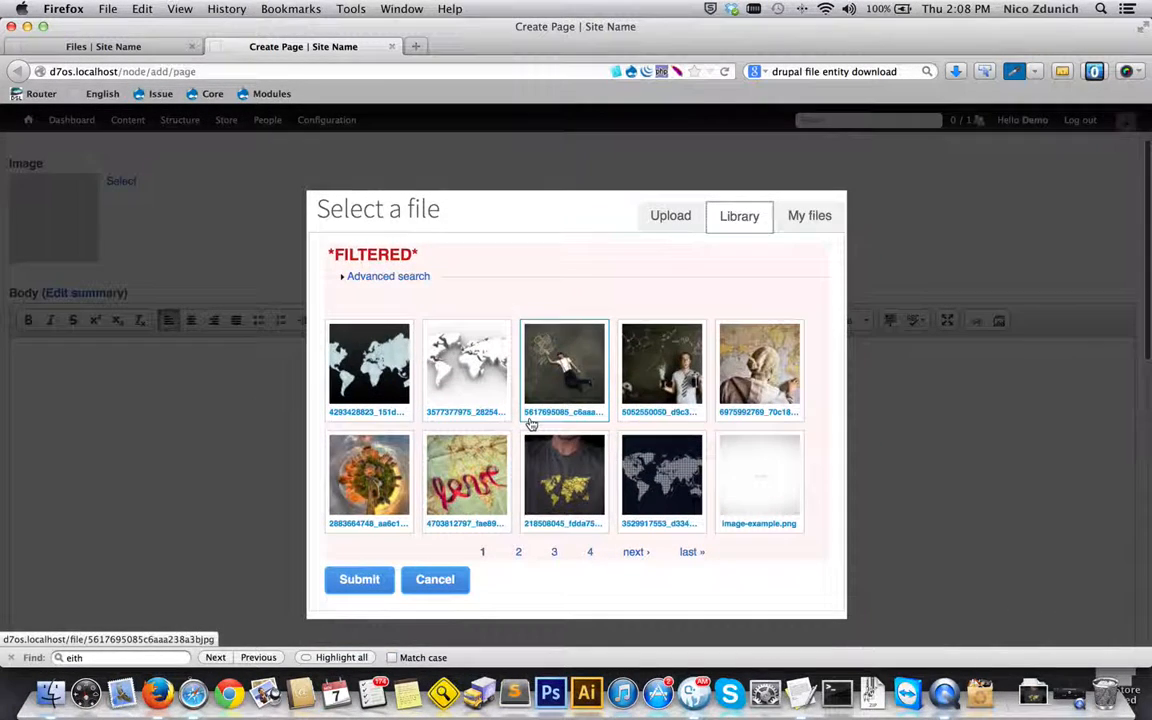
Step: Compare the site's file list with the image picker's own-files collection, then close the page creation tab
click(87, 46)
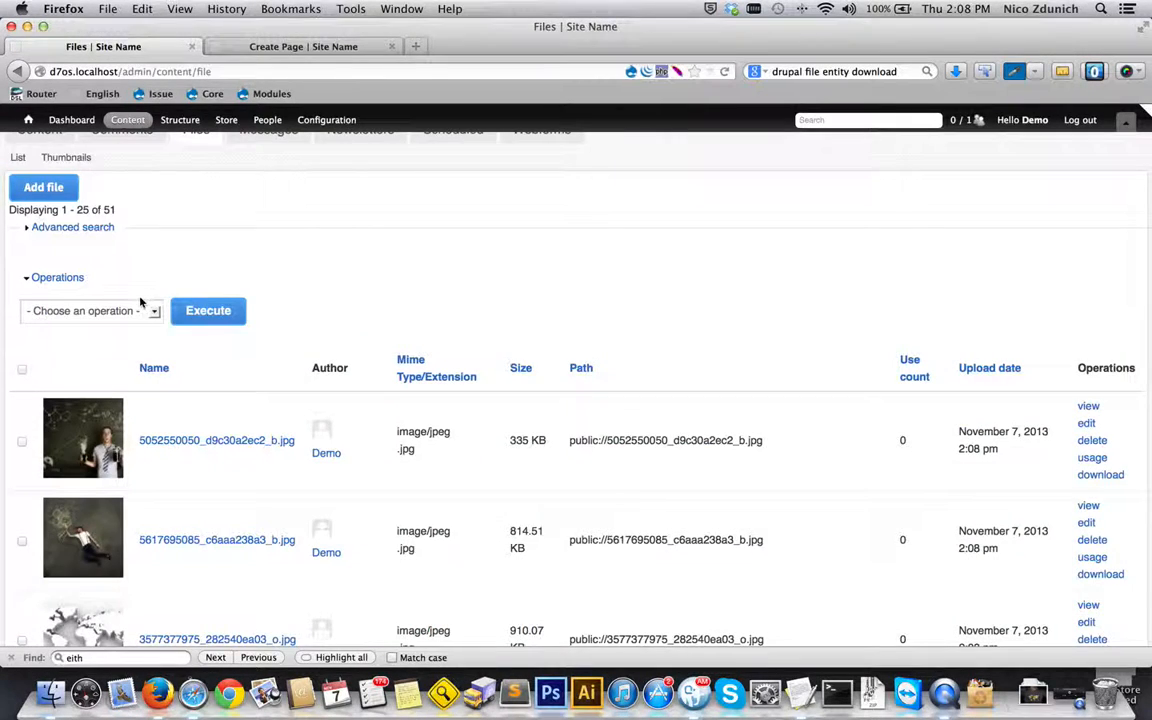
scroll(140, 302, down, 2)
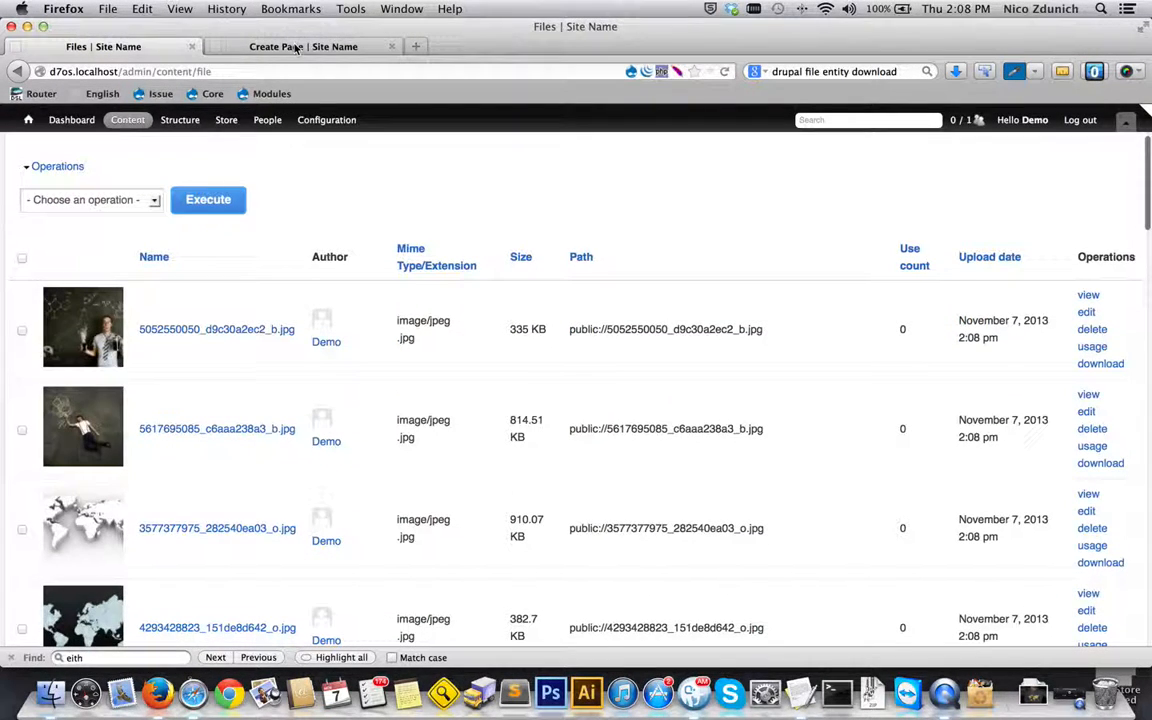
click(296, 47)
click(818, 218)
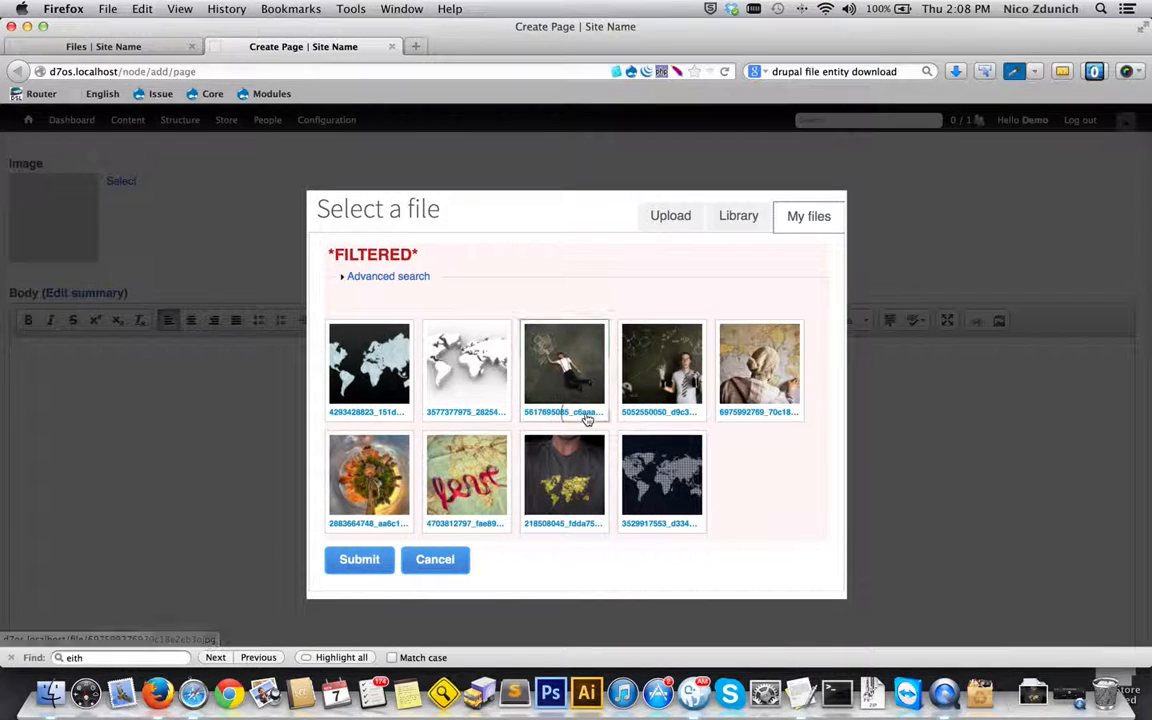
click(118, 47)
click(391, 47)
scroll(193, 180, up, 4)
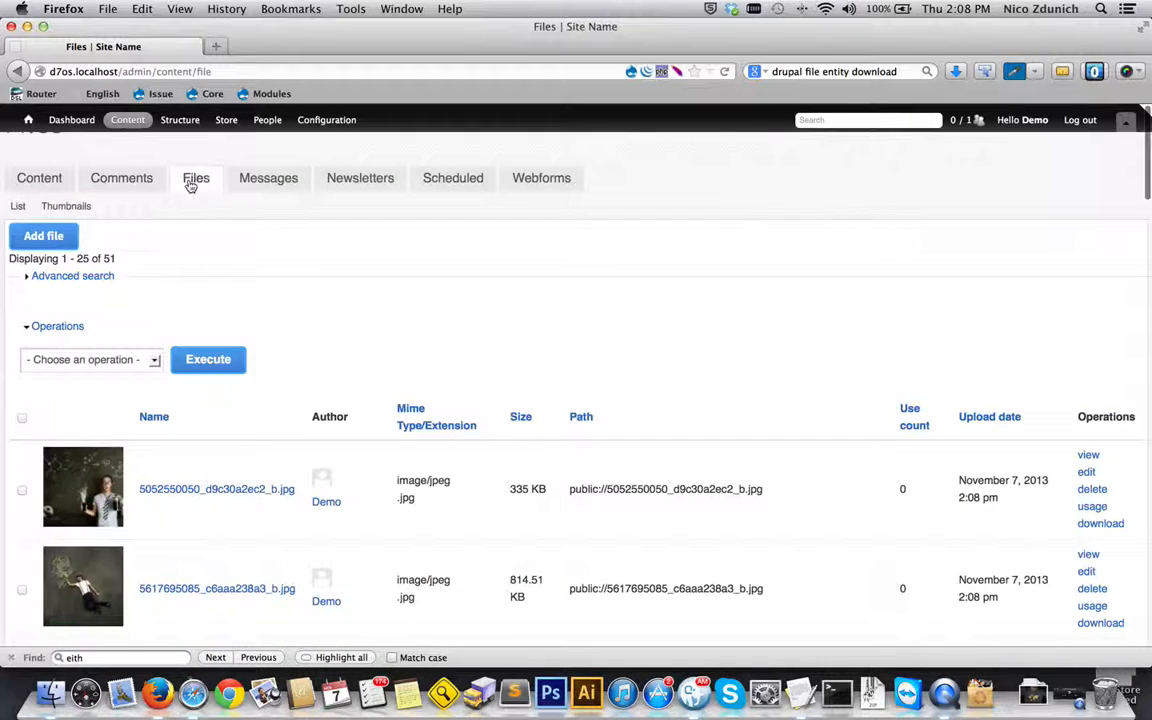
Step: Switch the file list to the Thumbnails view and look over the files and bulk selection options
click(64, 206)
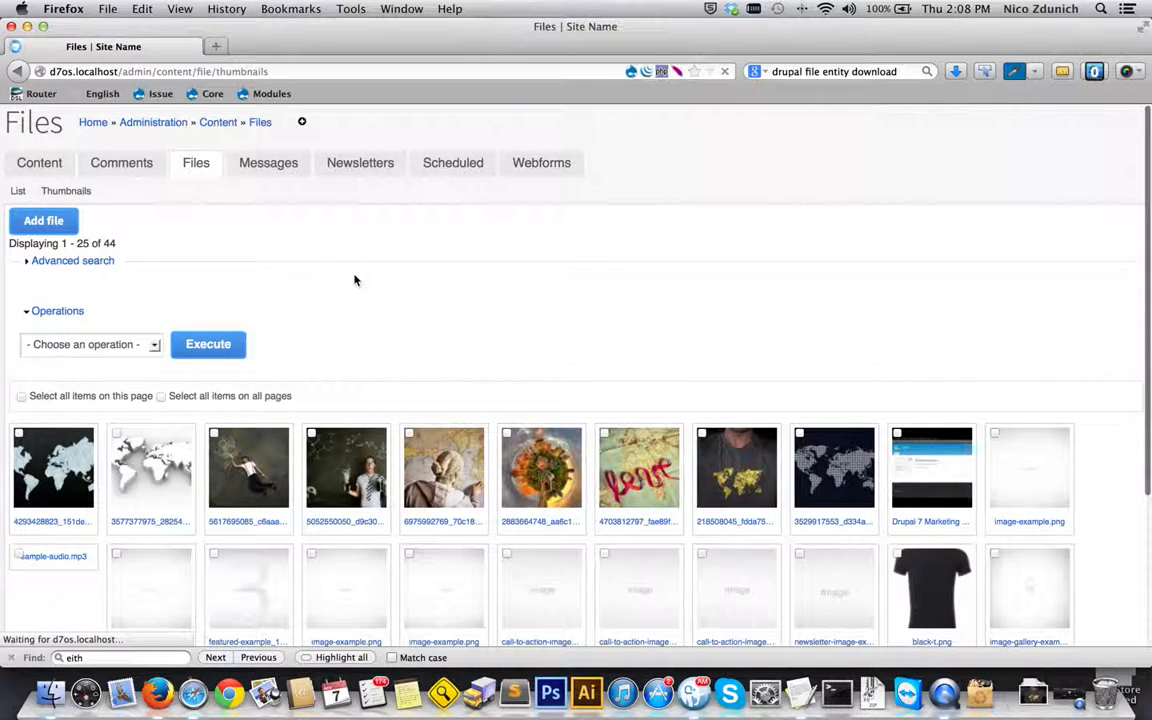
scroll(354, 279, down, 4)
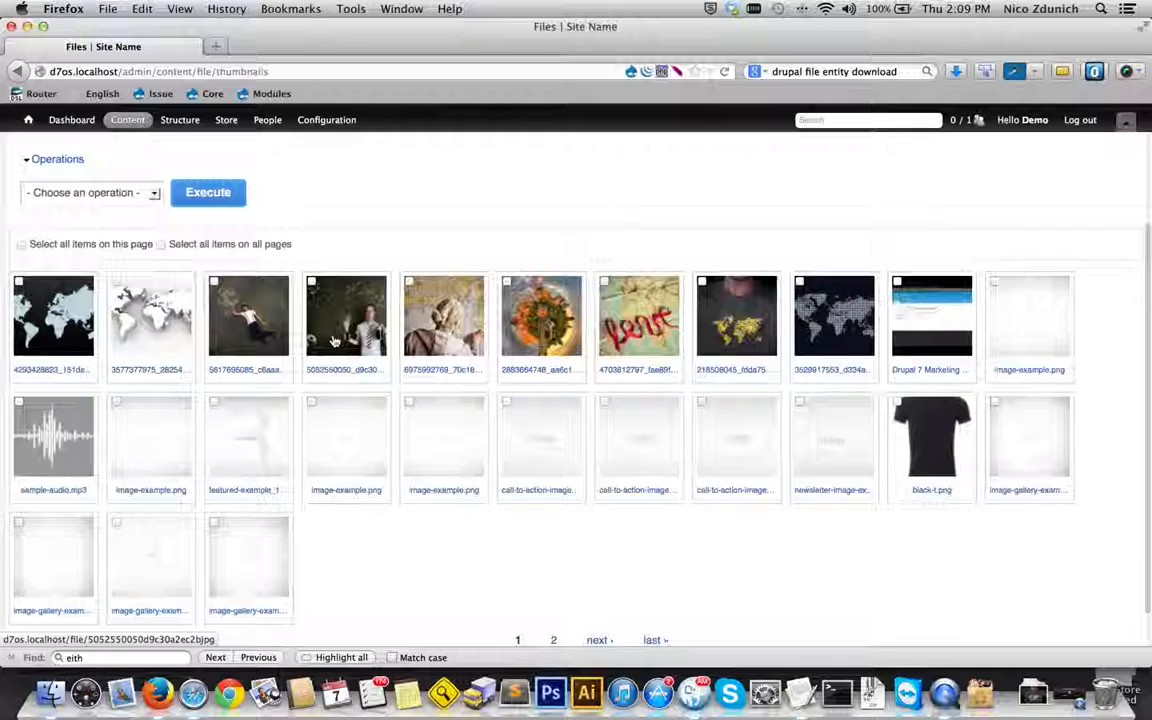
scroll(335, 341, up, 2)
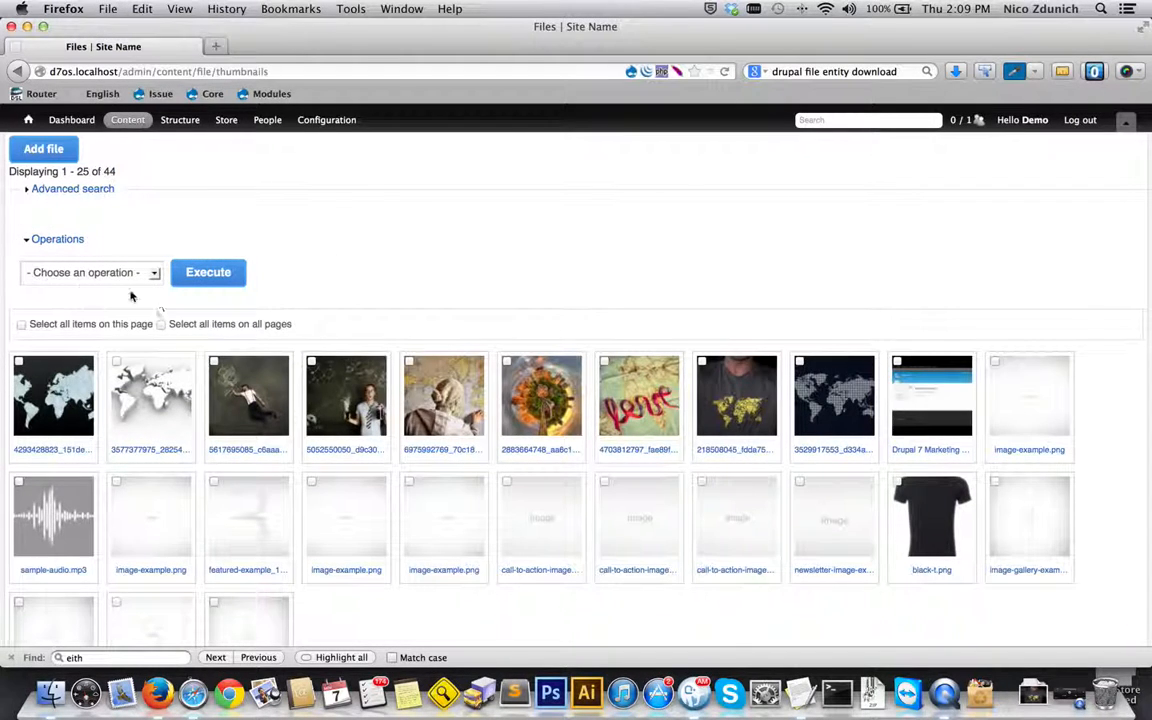
scroll(53, 260, up, 1)
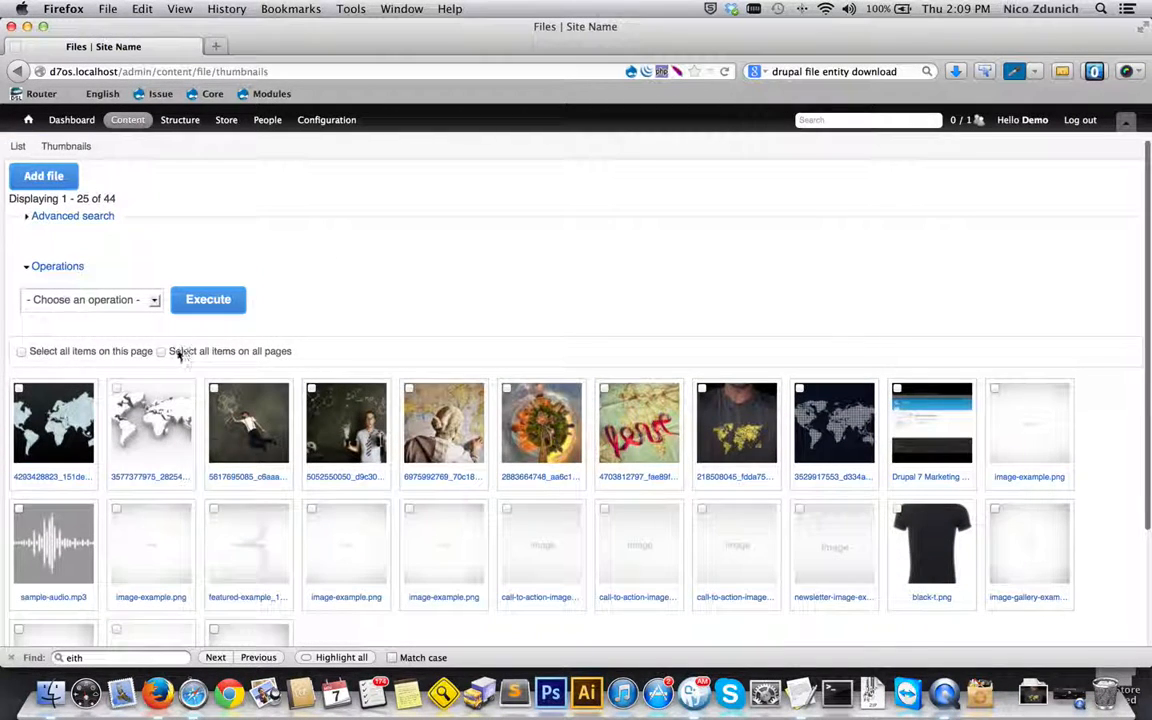
click(21, 351)
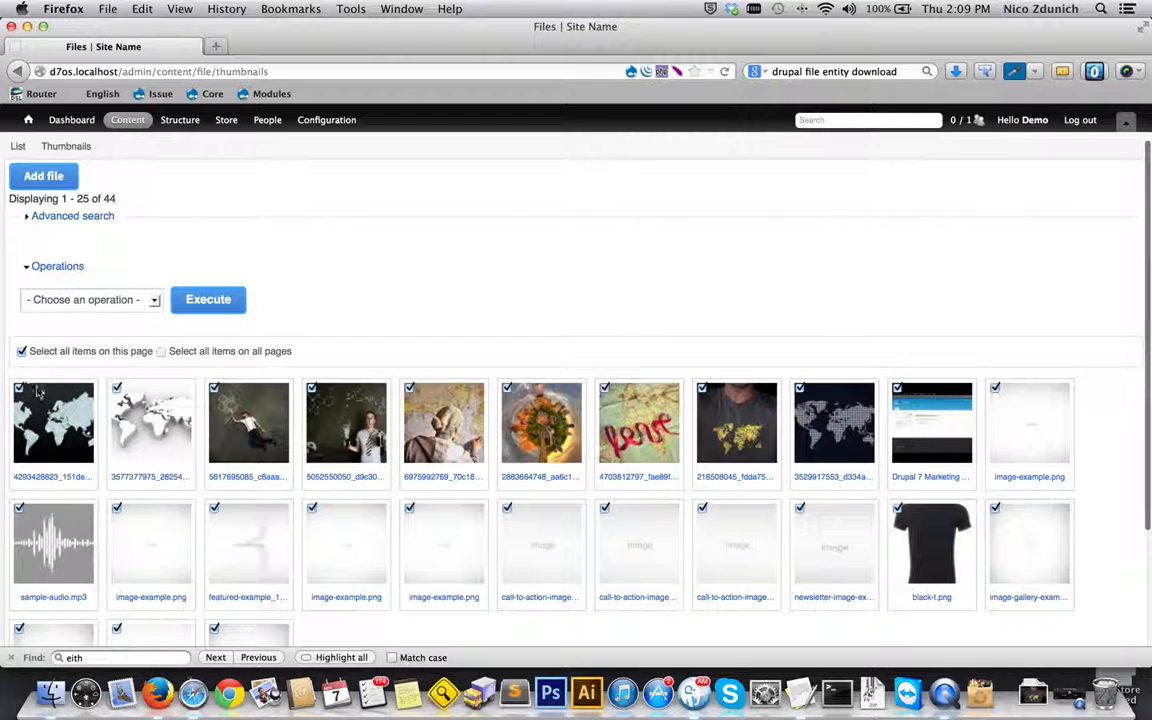
click(116, 388)
click(215, 389)
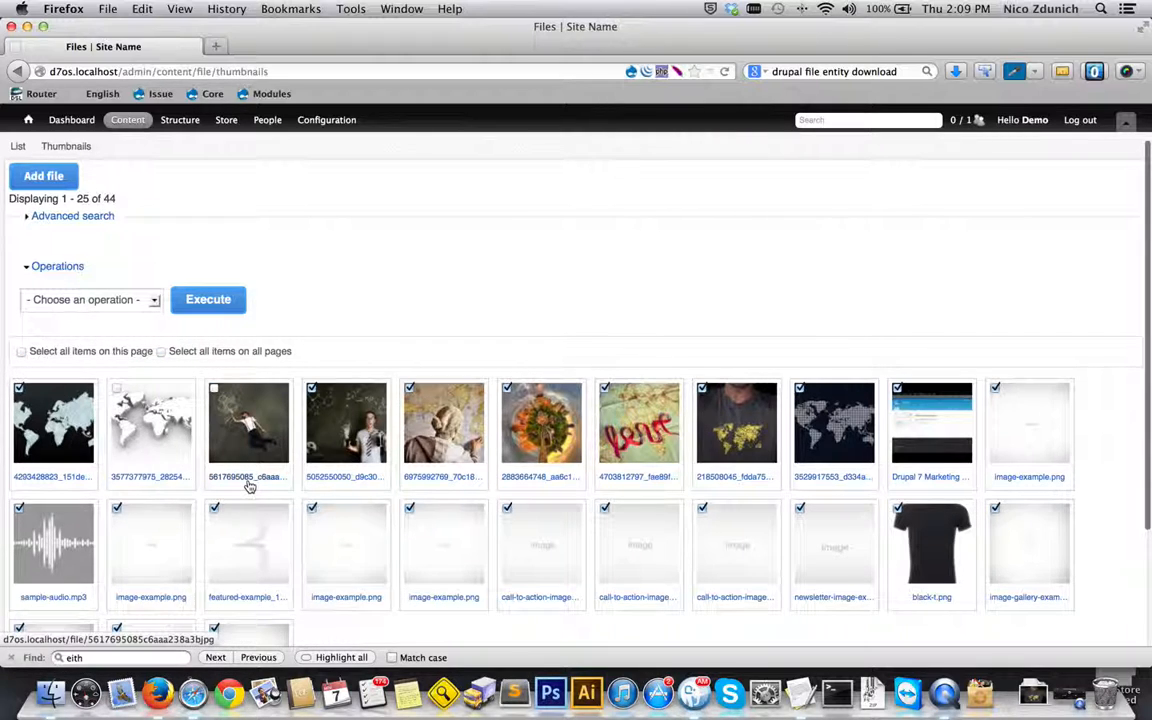
scroll(150, 345, up, 1)
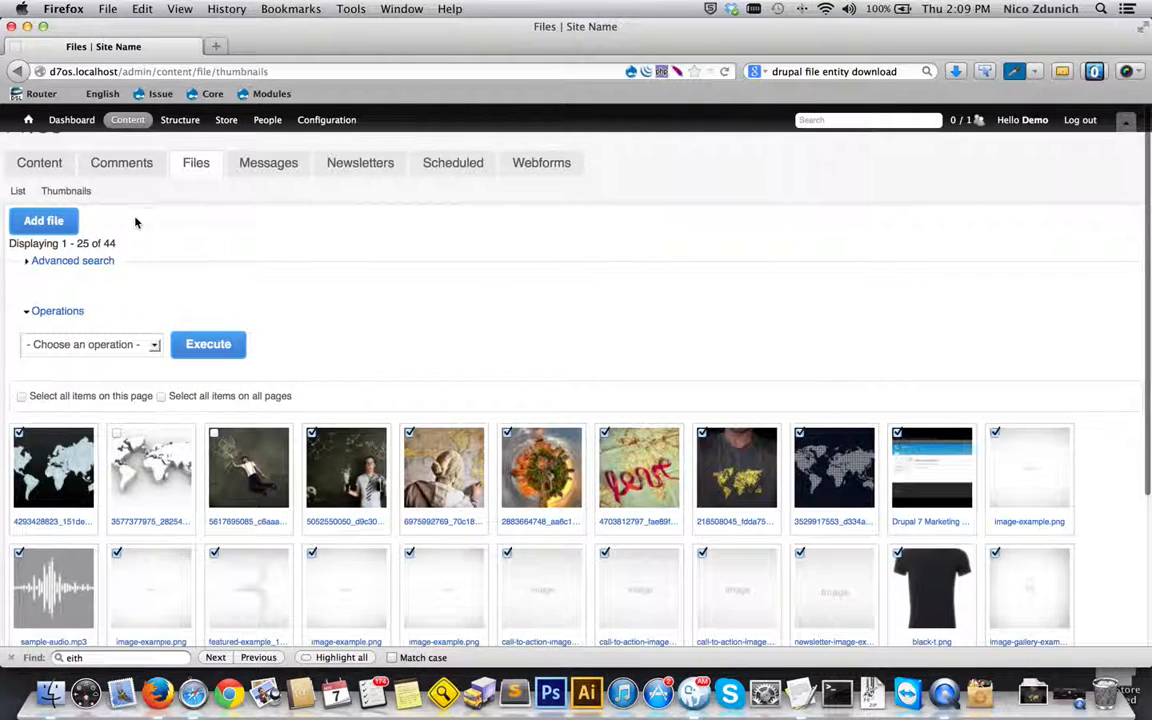